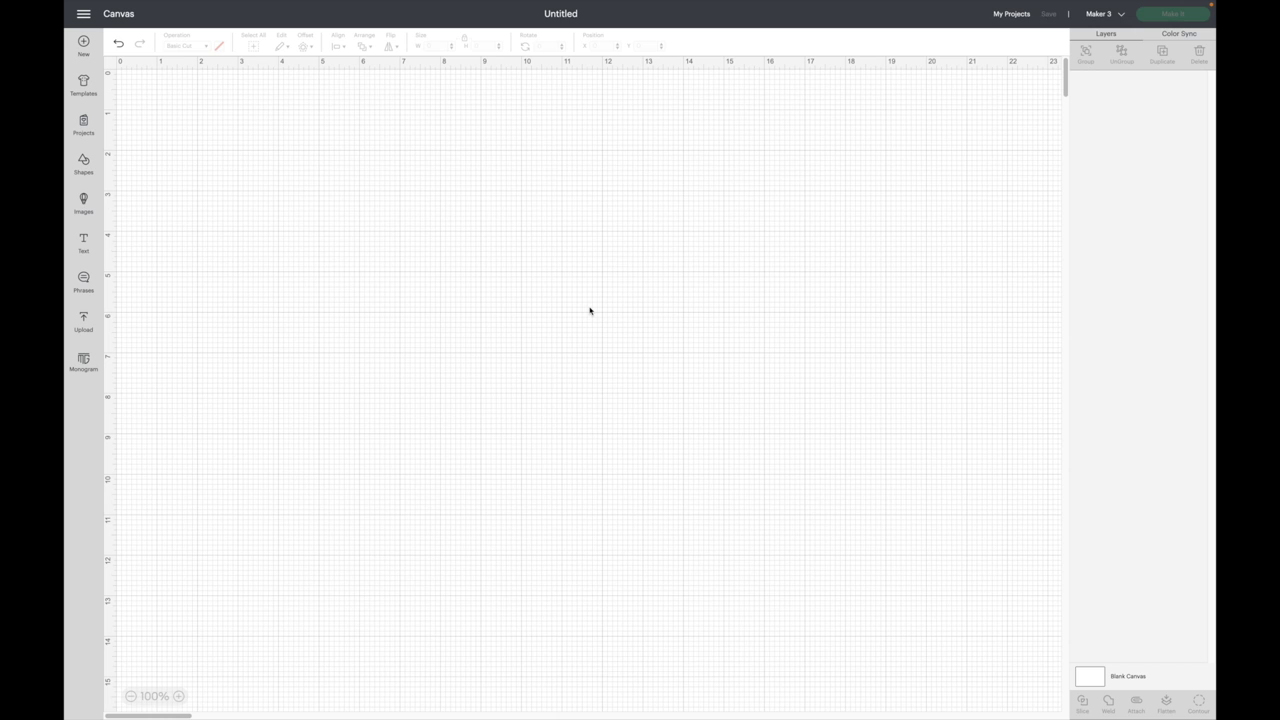
- Insert a free rounded-corner square from the shapes library and move it toward the middle of the canvas
{"action": "left_click", "coordinate": [83, 164]}
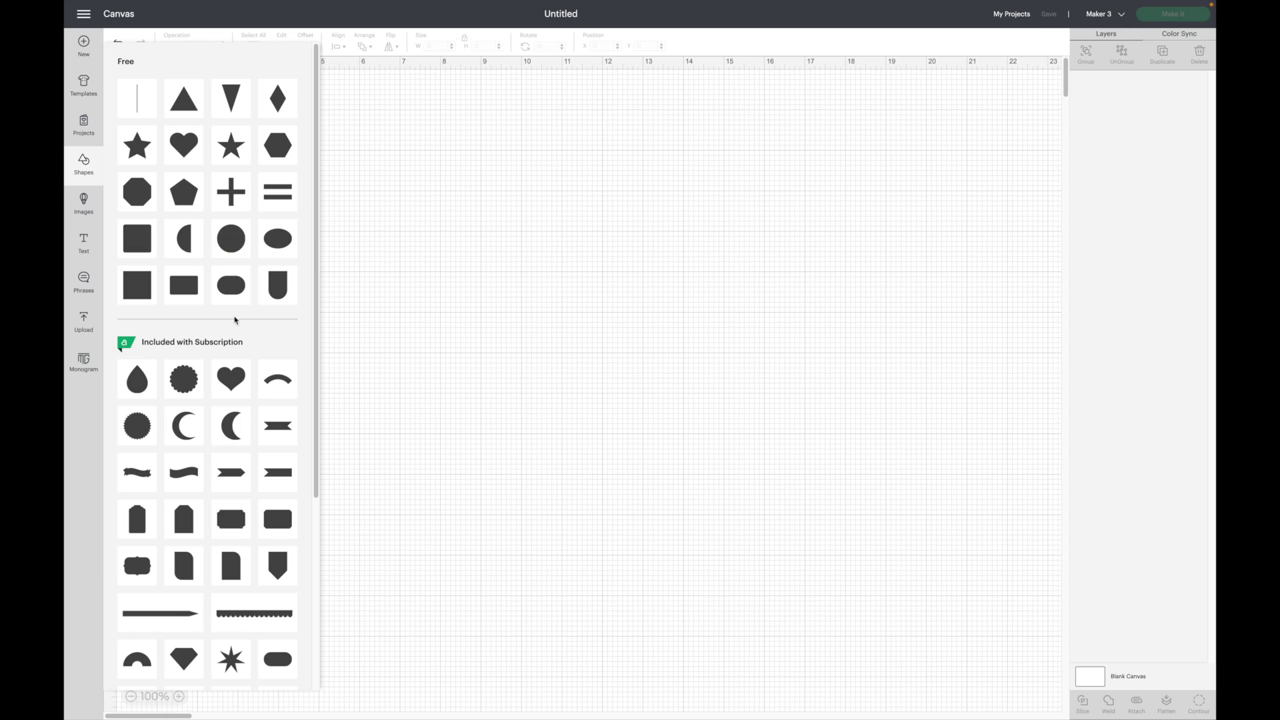
{"action": "scroll", "coordinate": [218, 455], "scroll_direction": "down", "scroll_amount": 2}
{"action": "scroll", "coordinate": [218, 455], "scroll_direction": "down", "scroll_amount": 8}
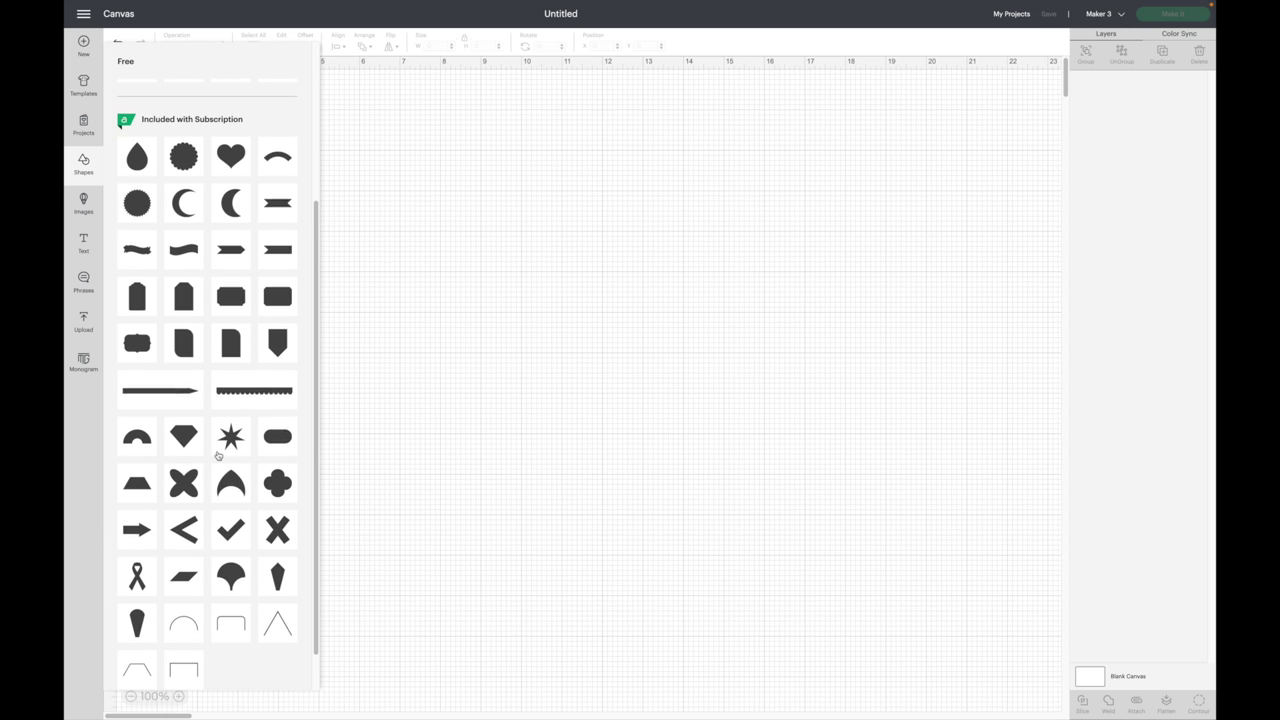
{"action": "scroll", "coordinate": [218, 455], "scroll_direction": "up", "scroll_amount": 10}
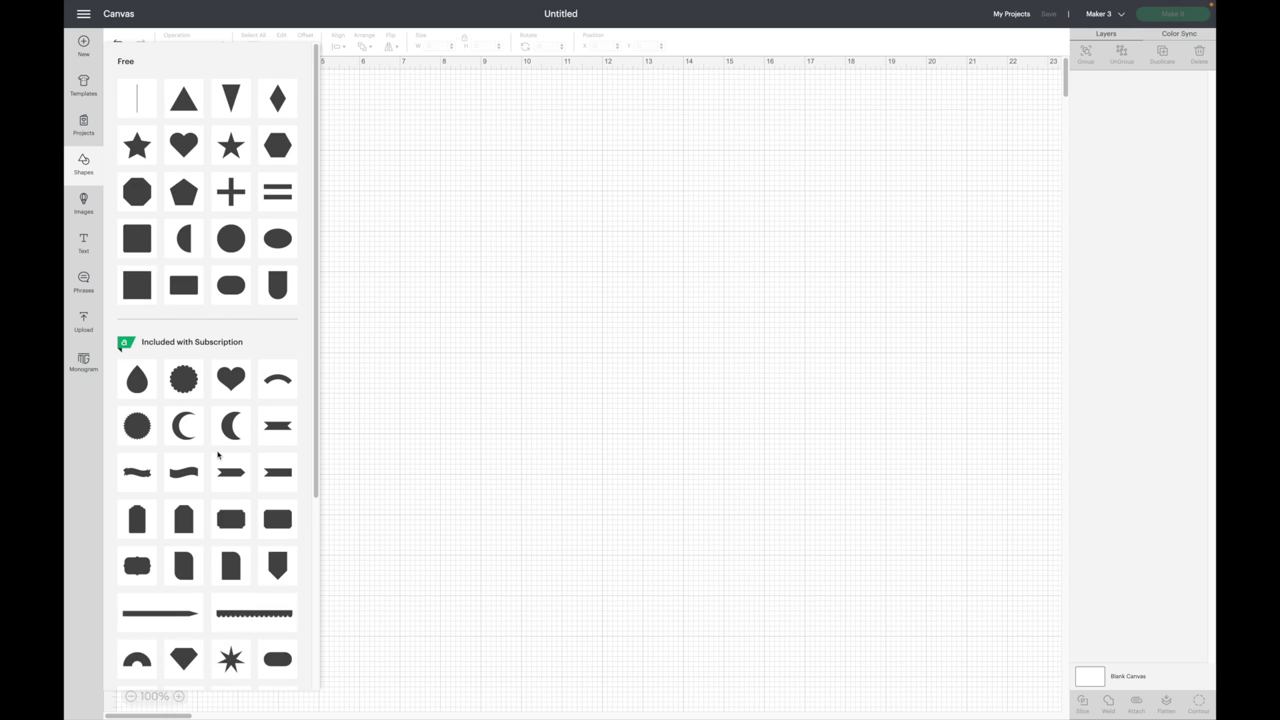
{"action": "left_click", "coordinate": [146, 251]}
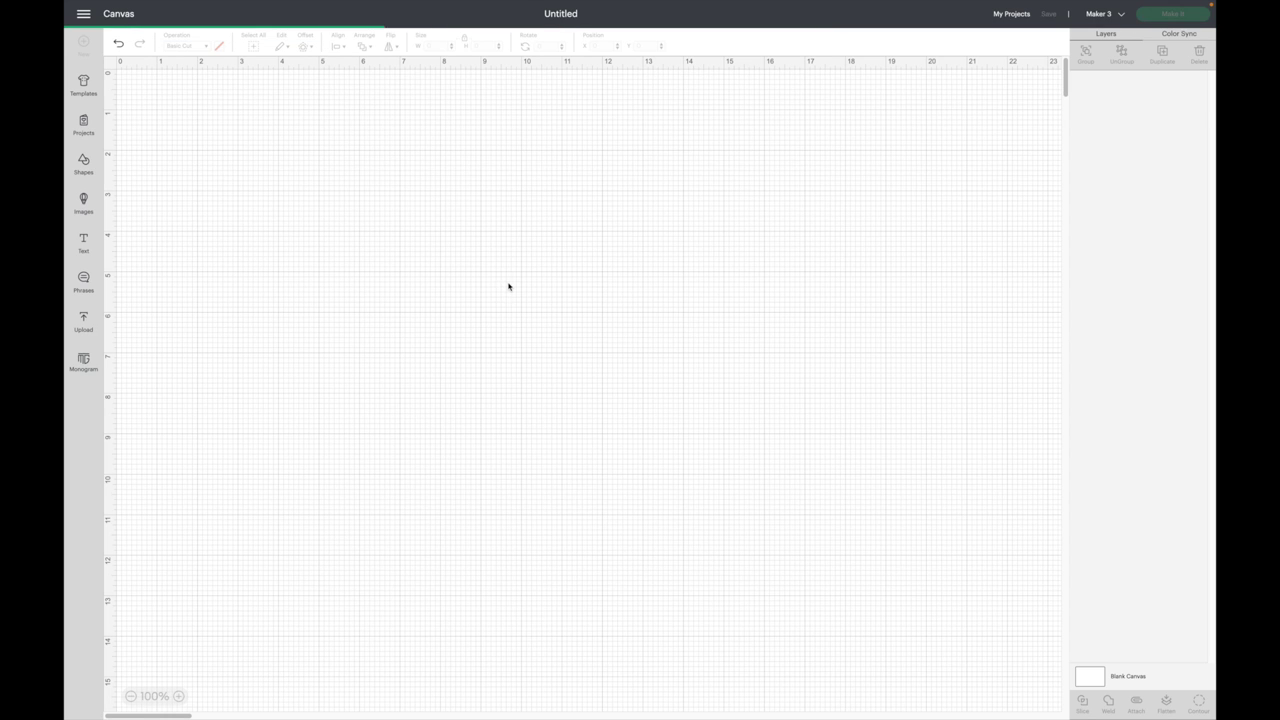
{"action": "left_click_drag", "start_coordinate": [183, 159], "coordinate": [462, 324]}
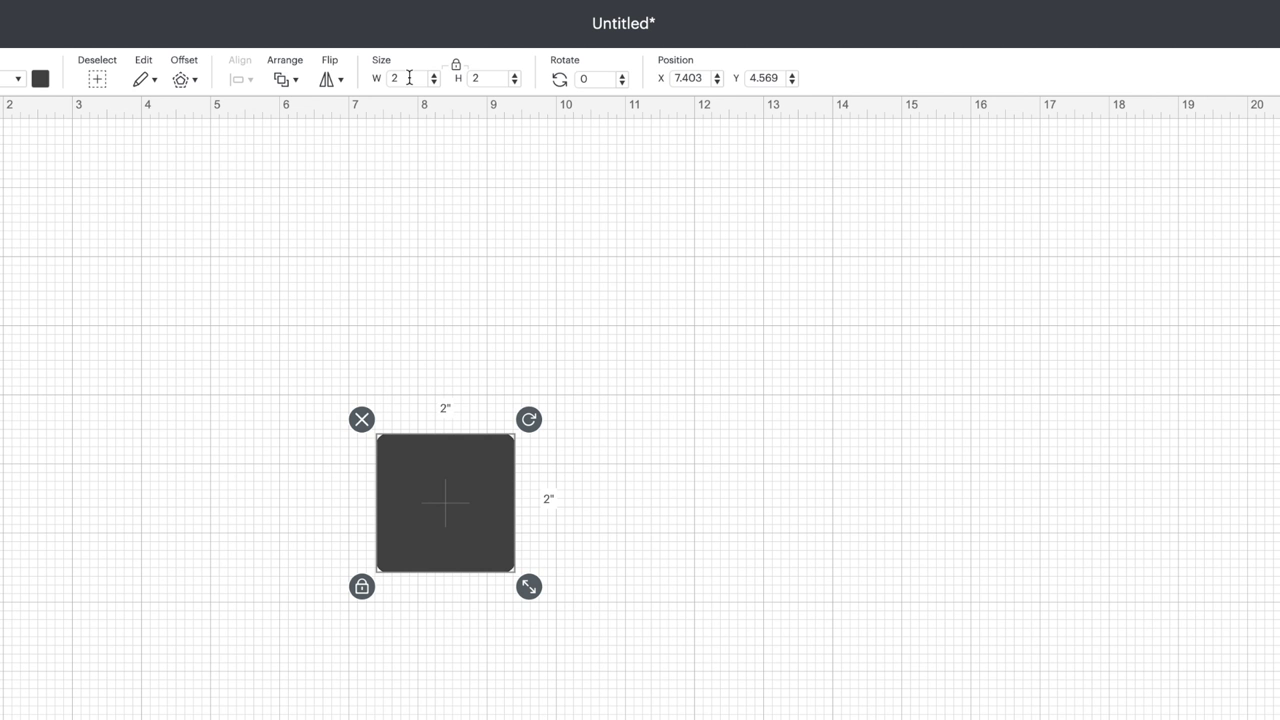
- Resize the rounded square to 4 inches wide and 5 inches high with its proportions unlocked
{"action": "left_click", "coordinate": [436, 46]}
{"action": "left_click", "coordinate": [456, 64]}
{"action": "left_click", "coordinate": [478, 76]}
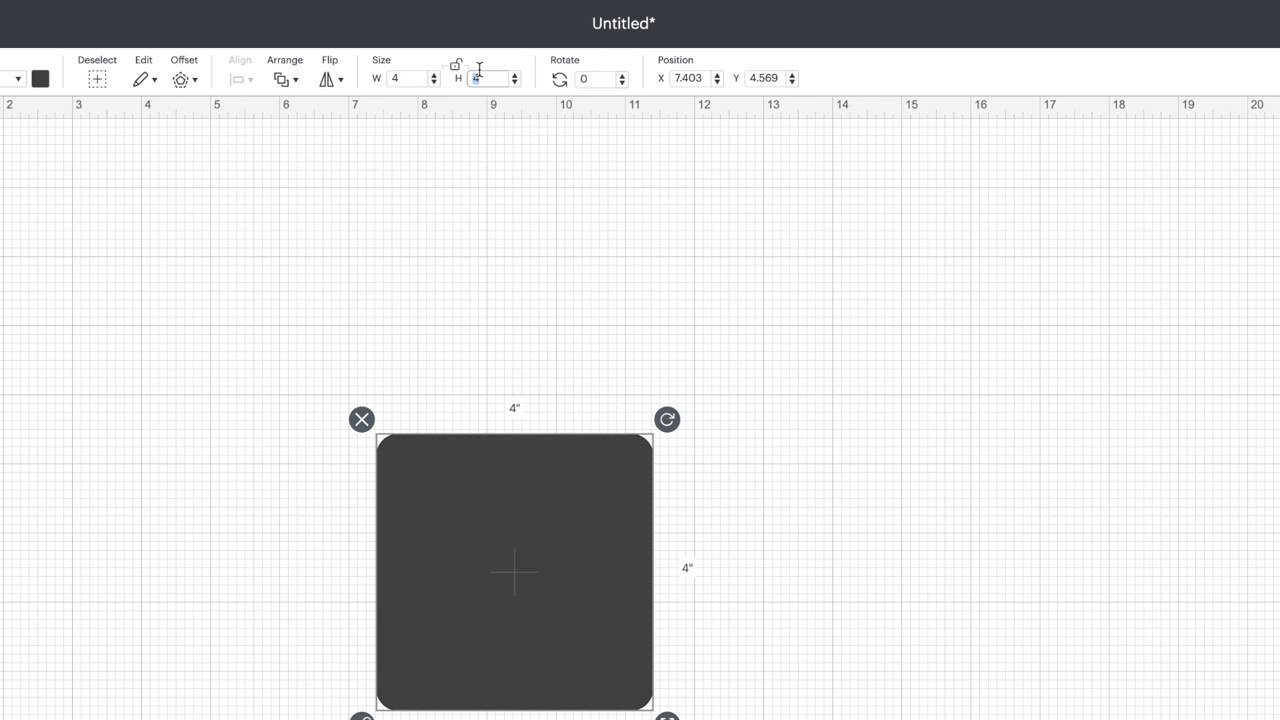
{"action": "type", "text": "5"}
{"action": "key", "text": "Return"}
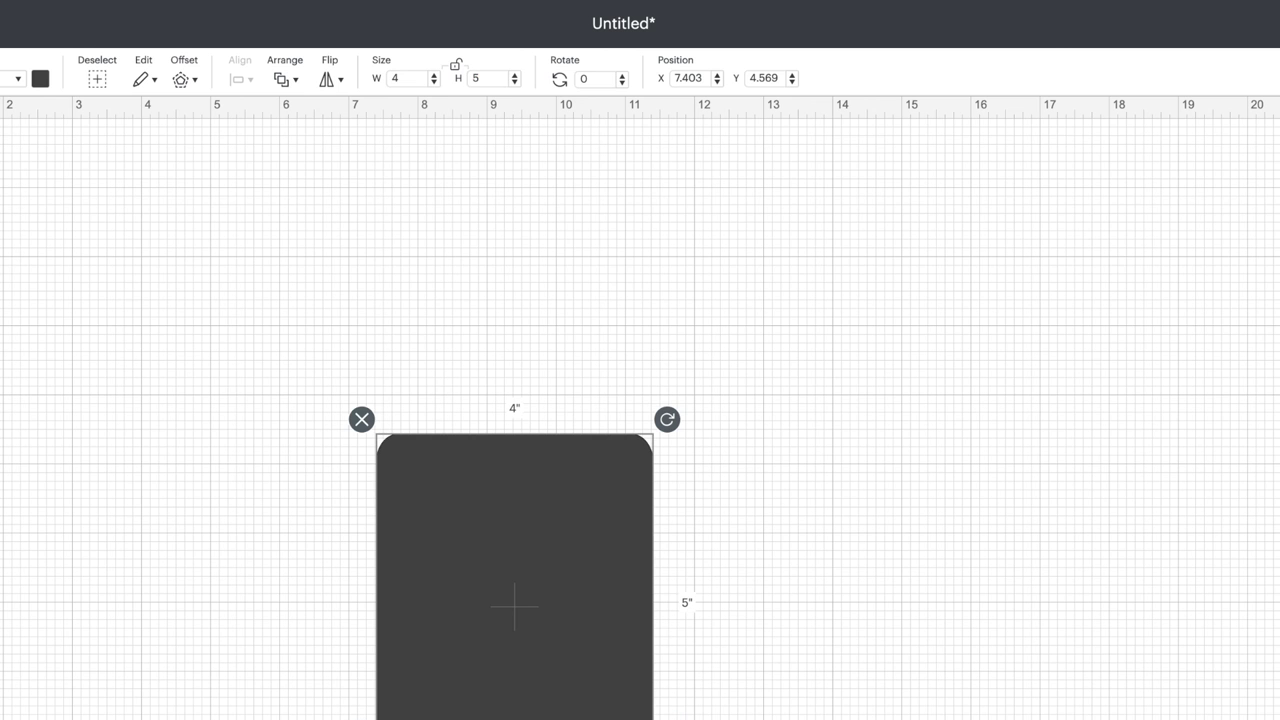
{"action": "left_click", "coordinate": [0, 583]}
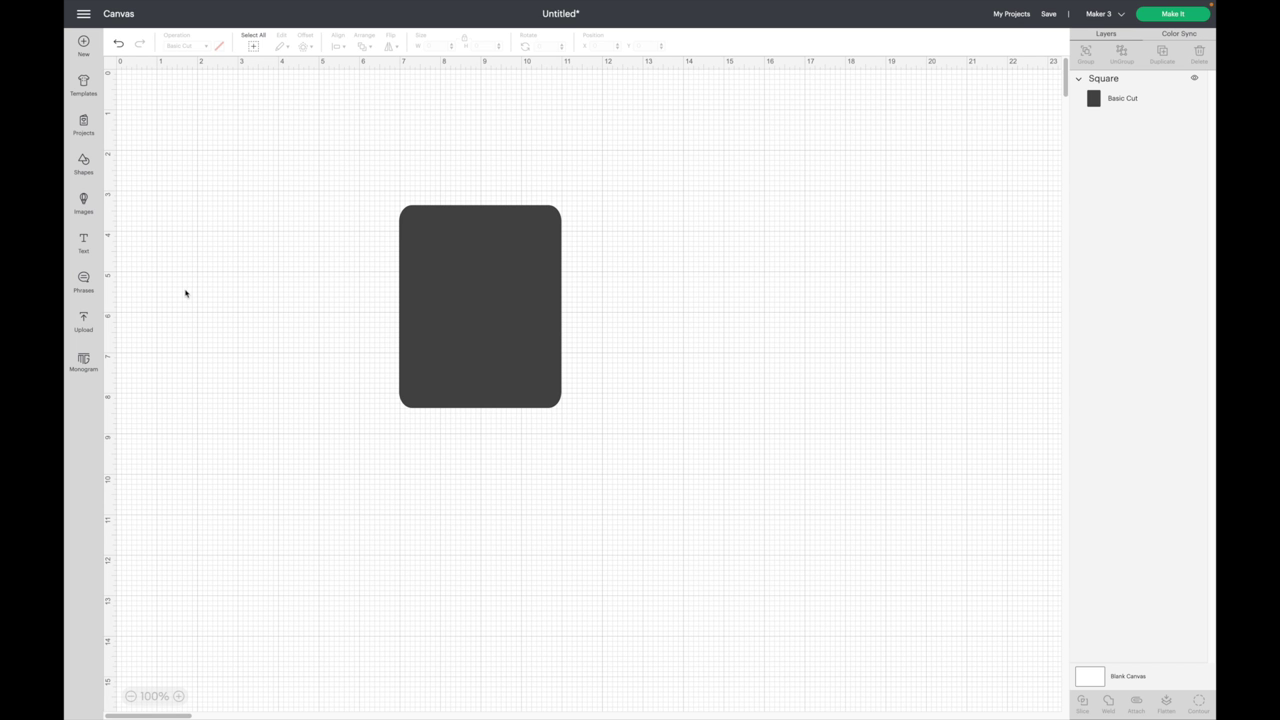
- Insert a circle, shrink it to hole size and place it near the top centre of the rounded rectangle
{"action": "left_click", "coordinate": [84, 170]}
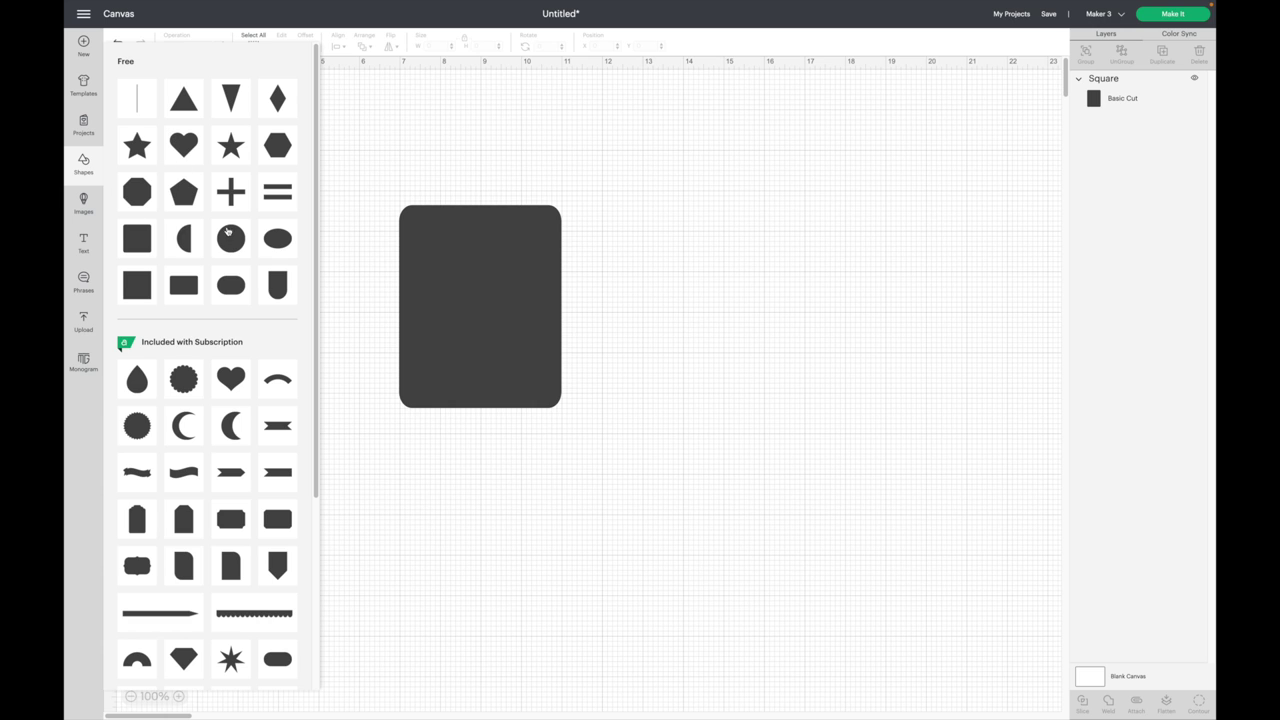
{"action": "left_click", "coordinate": [229, 235]}
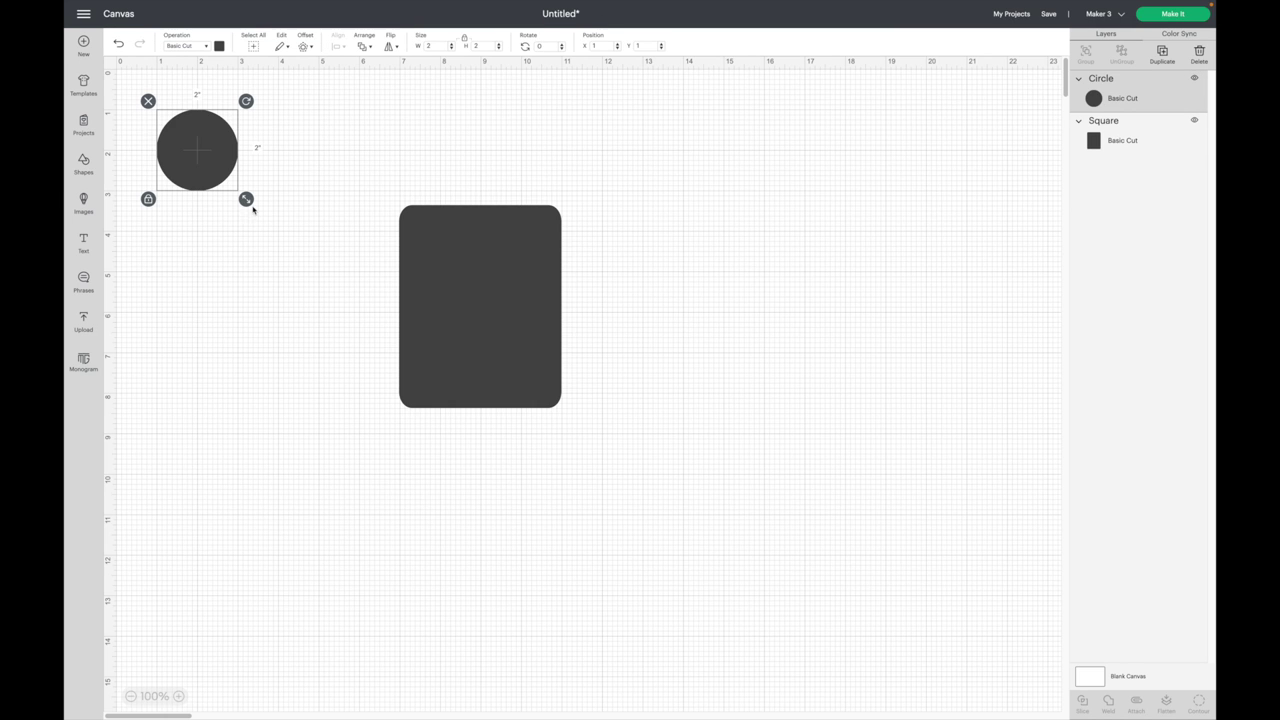
{"action": "left_click_drag", "start_coordinate": [246, 199], "coordinate": [481, 229]}
- Change the rounded rectangle's material color to white
{"action": "left_click", "coordinate": [415, 283]}
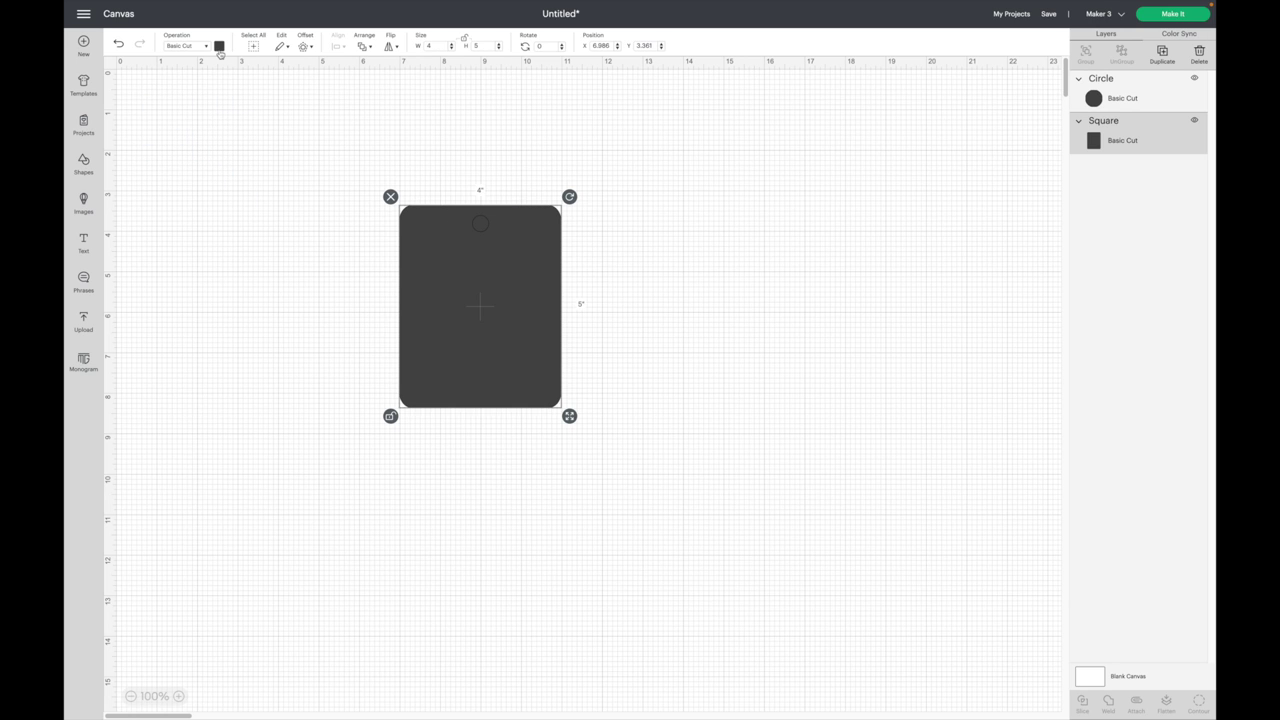
{"action": "left_click", "coordinate": [219, 47]}
{"action": "left_click", "coordinate": [231, 150]}
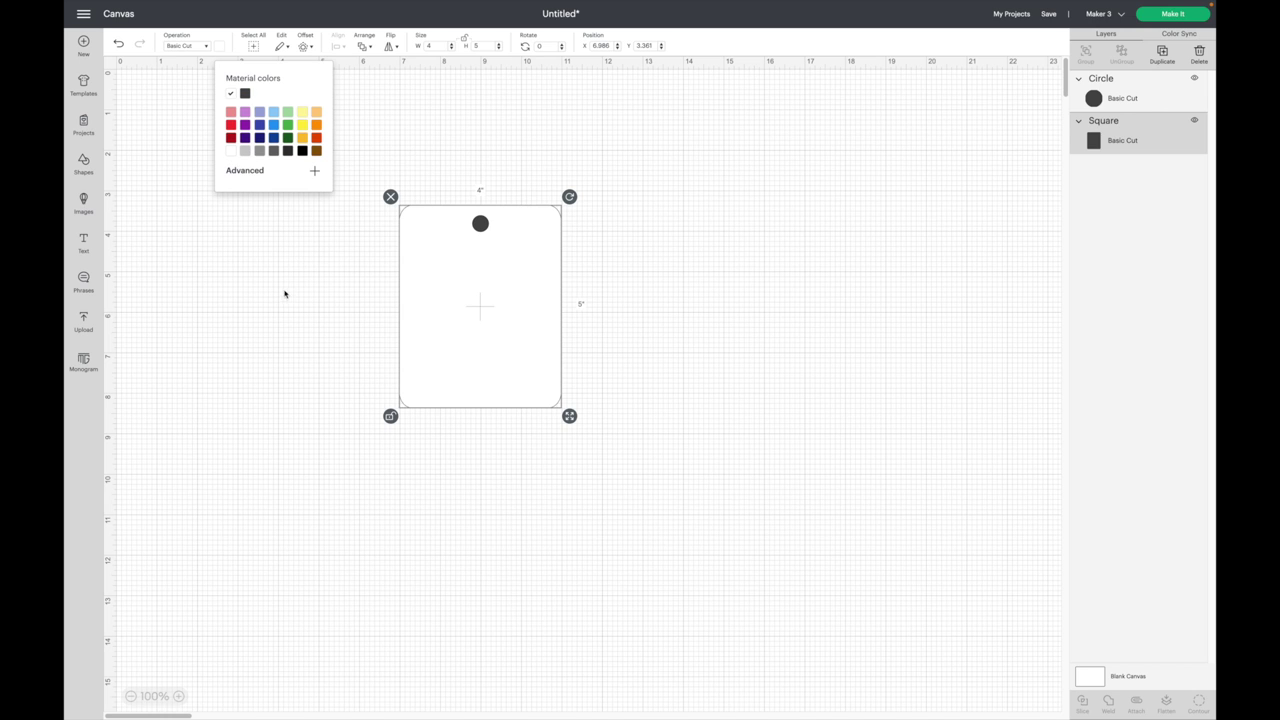
{"action": "left_click", "coordinate": [312, 279]}
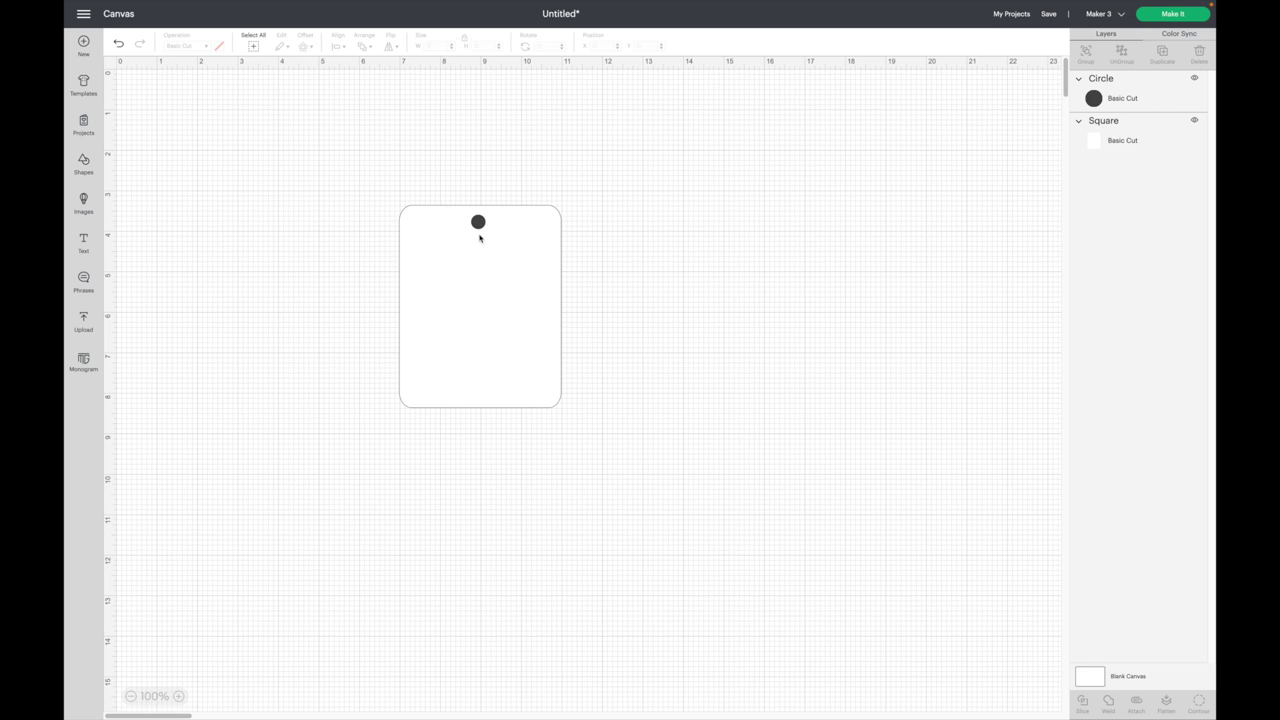
- Center the circle horizontally on the white rectangle and slice the two shapes to cut the tag's hole
{"action": "left_click_drag", "start_coordinate": [444, 168], "coordinate": [511, 251]}
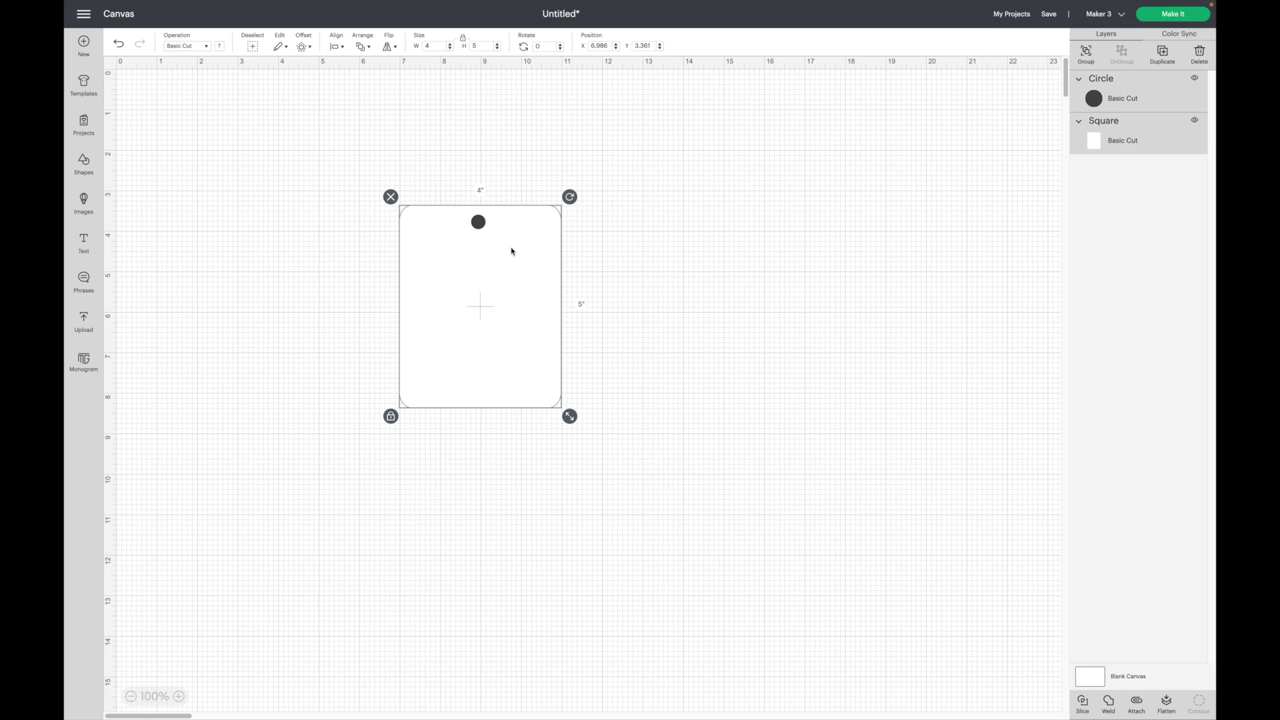
{"action": "left_click", "coordinate": [340, 44]}
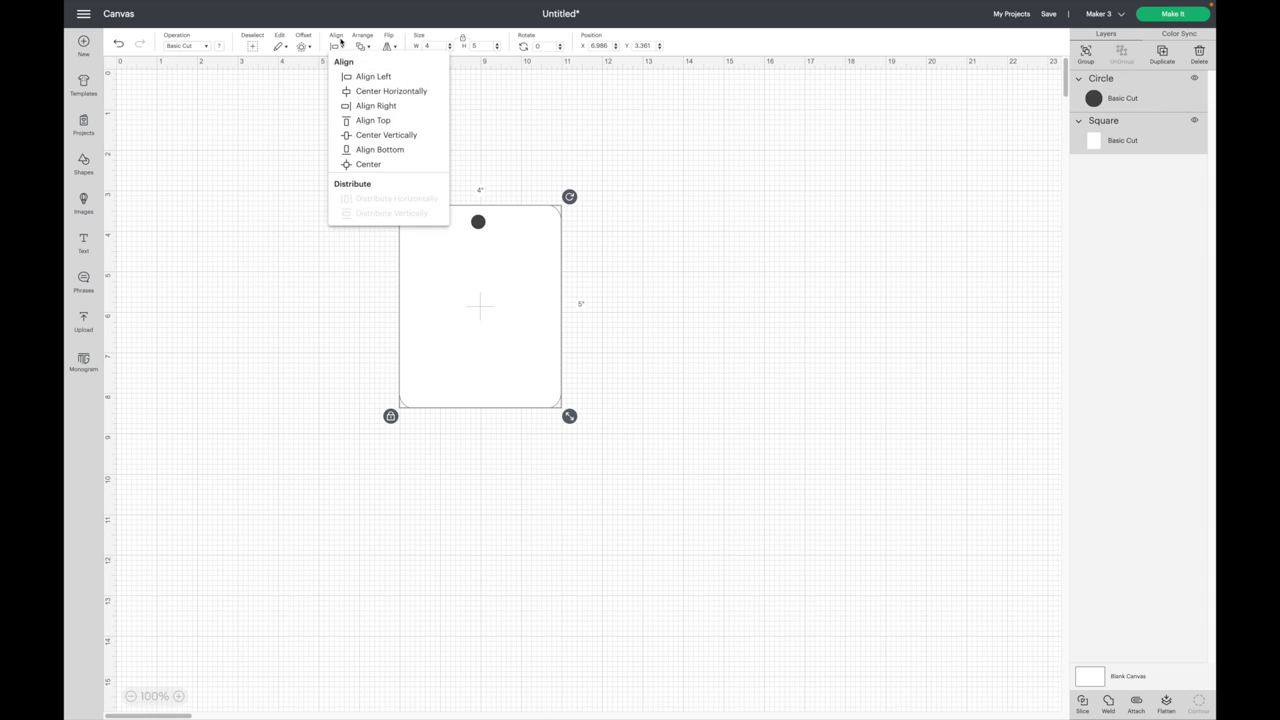
{"action": "left_click", "coordinate": [401, 91]}
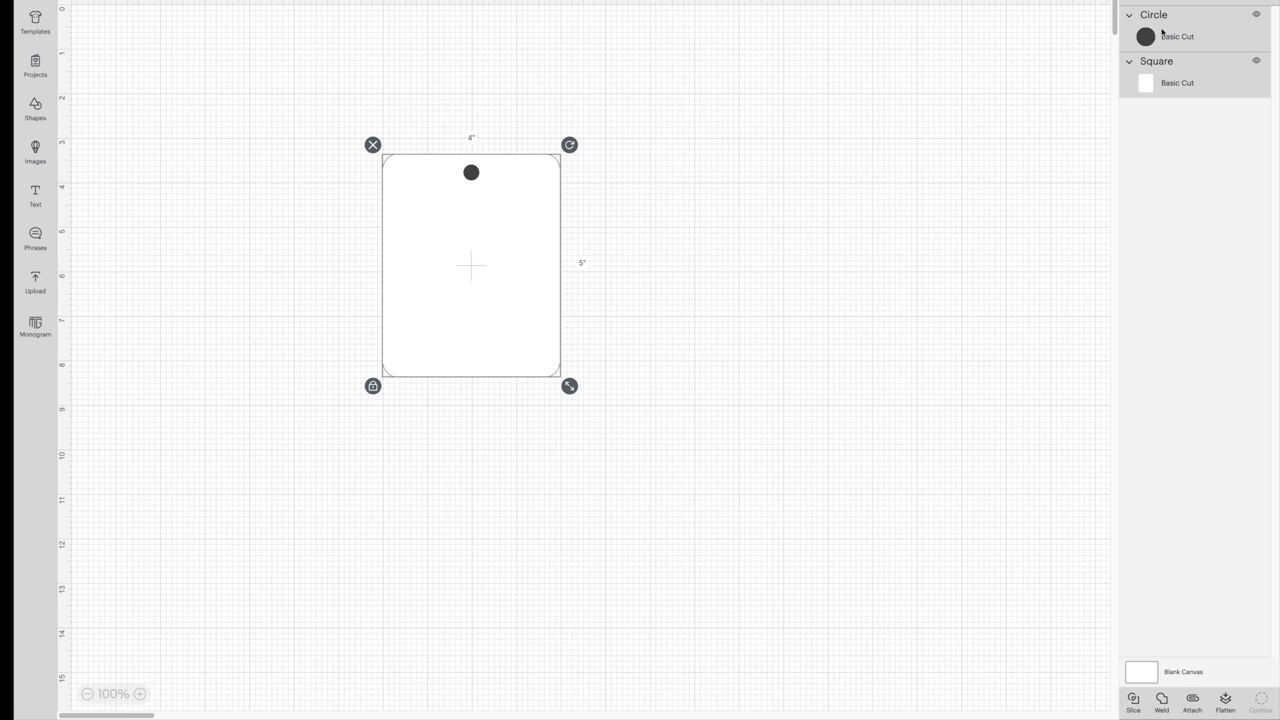
{"action": "left_click", "coordinate": [1134, 700]}
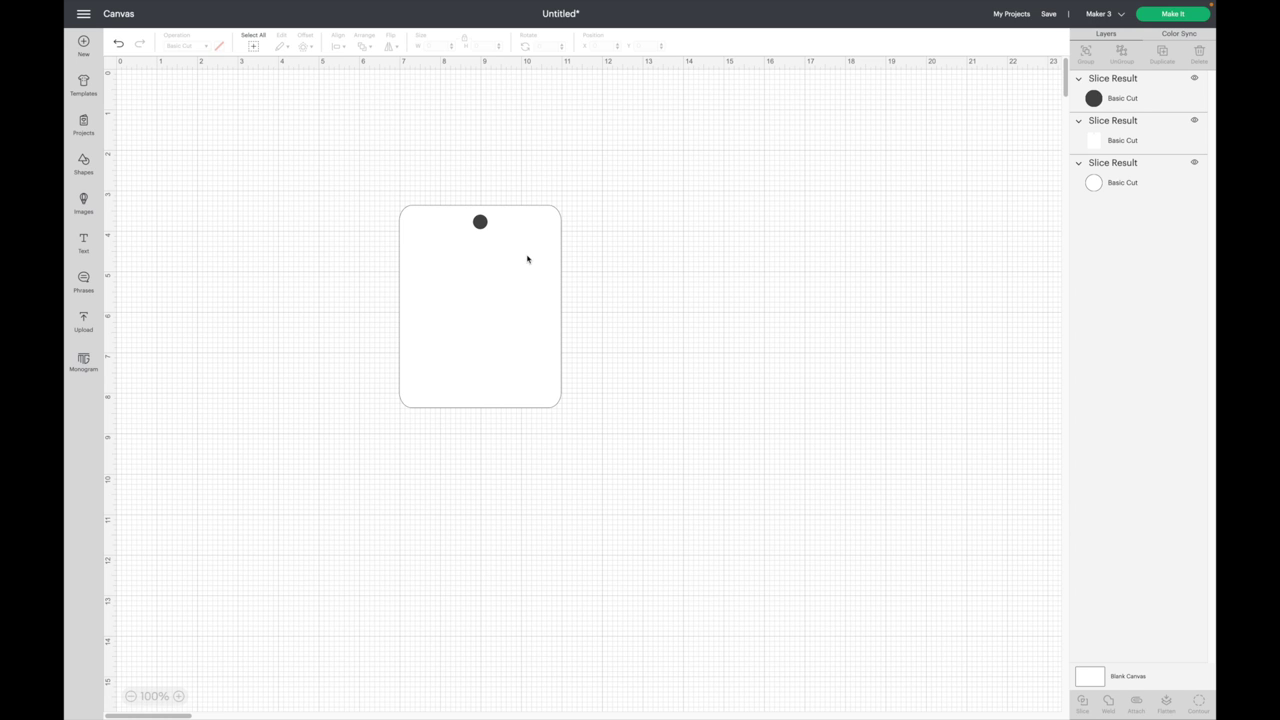
- Pull the leftover circle pieces off the sliced tag and delete them, leaving only the tag with its hole
{"action": "left_click", "coordinate": [480, 222]}
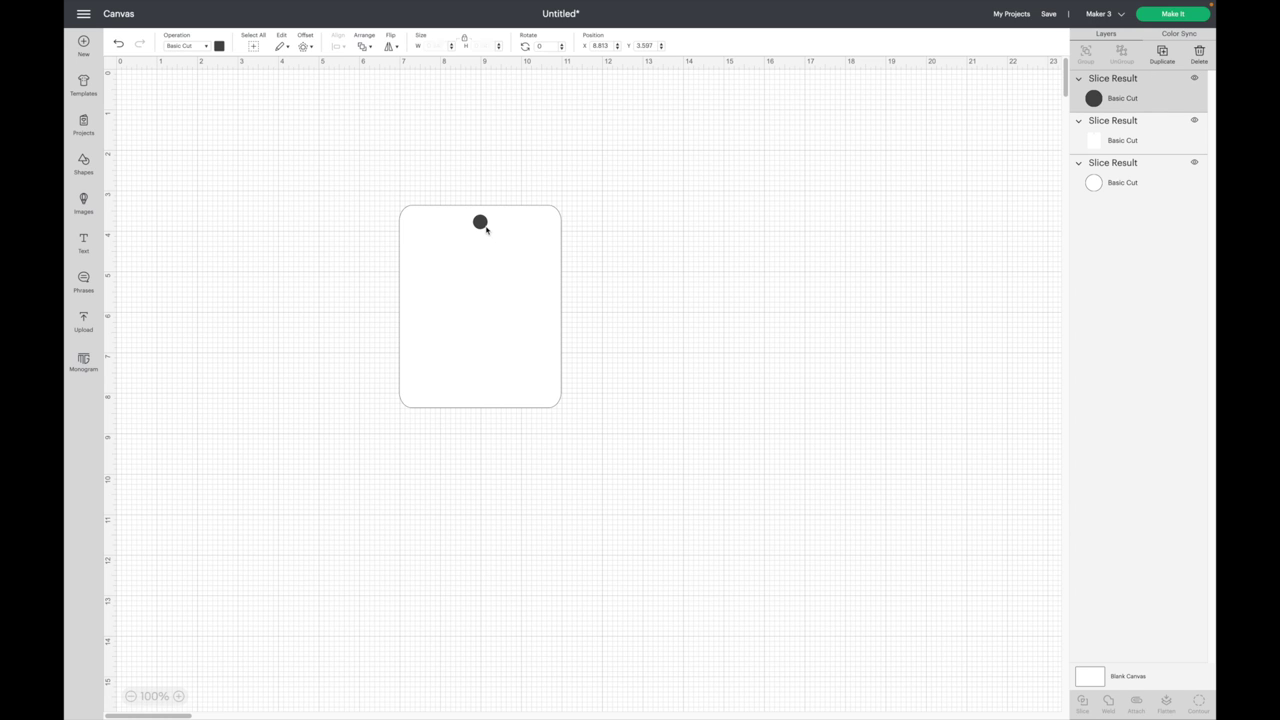
{"action": "key", "text": "Up"}
{"action": "key", "text": "Up"}
{"action": "key", "text": "Up"}
{"action": "key", "text": "Up"}
{"action": "key", "text": "Up"}
{"action": "key", "text": "Up"}
{"action": "key", "text": "Up"}
{"action": "key", "text": "Up"}
{"action": "key", "text": "Up"}
{"action": "key", "text": "Up"}
{"action": "key", "text": "Up"}
{"action": "key", "text": "Up"}
{"action": "key", "text": "Up"}
{"action": "key", "text": "Up"}
{"action": "key", "text": "Up"}
{"action": "key", "text": "Up"}
{"action": "key", "text": "Up"}
{"action": "left_click_drag", "start_coordinate": [480, 223], "coordinate": [398, 330]}
{"action": "left_click_drag", "start_coordinate": [482, 228], "coordinate": [443, 108]}
{"action": "key", "text": "Delete"}
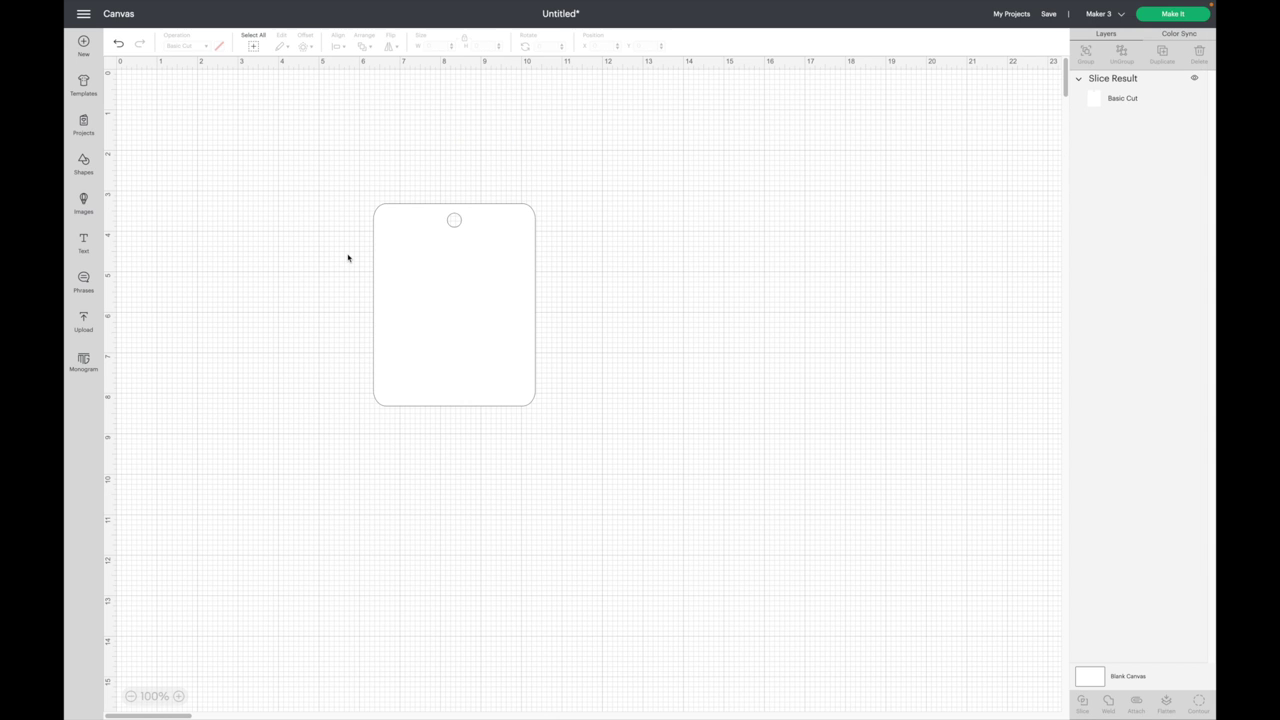
- Search the image library for "20 dollar" and select the round black $20 price tag image
{"action": "left_click", "coordinate": [84, 203]}
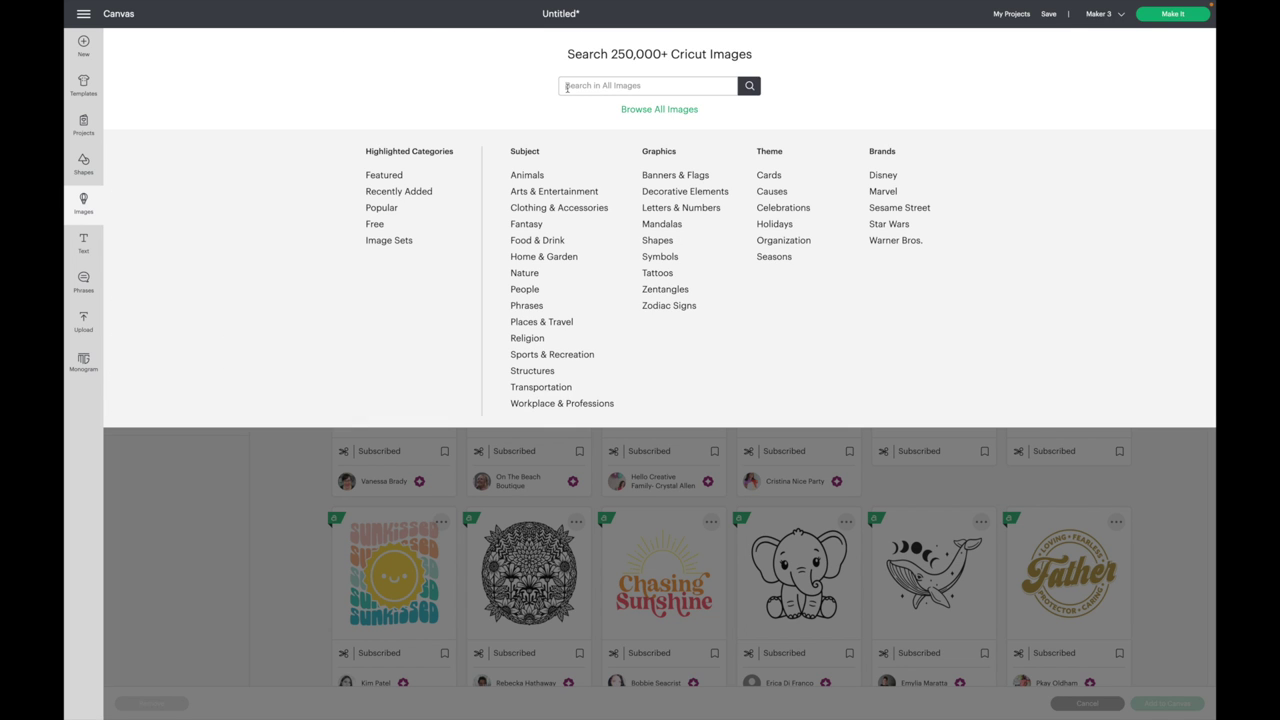
{"action": "left_click", "coordinate": [566, 87]}
{"action": "type", "text": "20 dollar"}
{"action": "key", "text": "Return"}
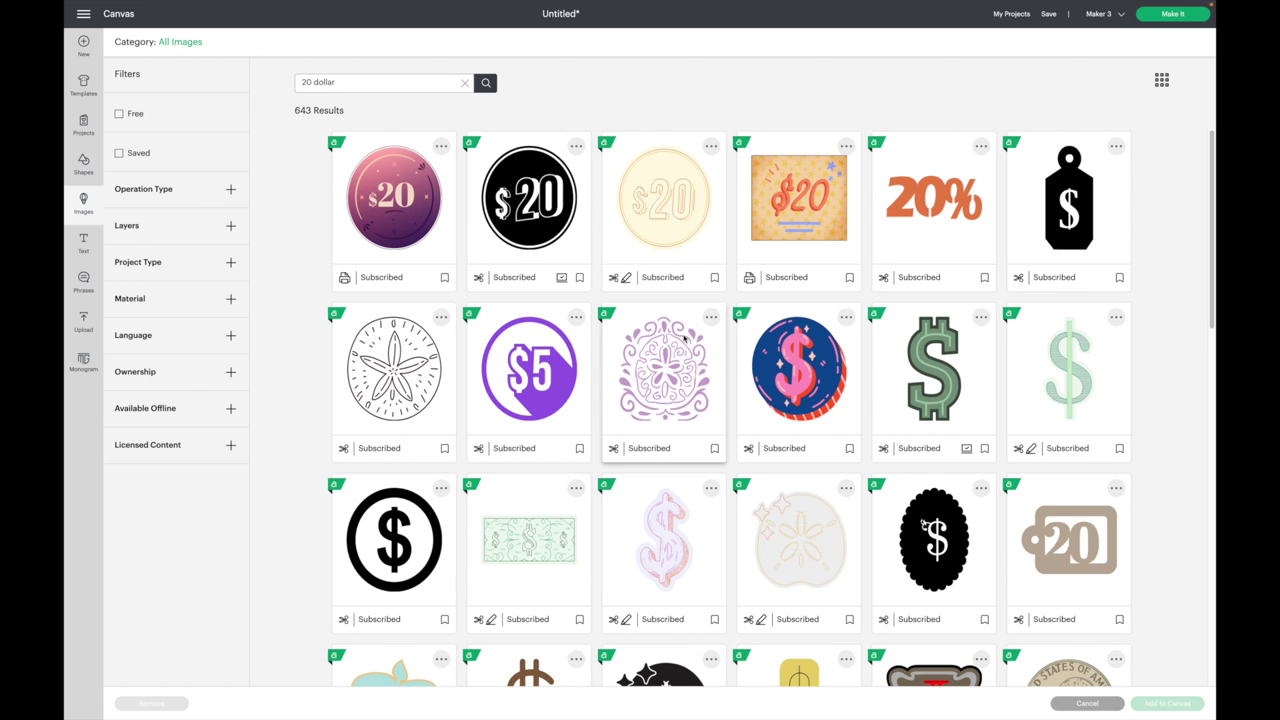
{"action": "left_click", "coordinate": [544, 206]}
- Search the images for "graduate" and add the "For the Graduate" design with the black cap to the selection
{"action": "left_click", "coordinate": [464, 82]}
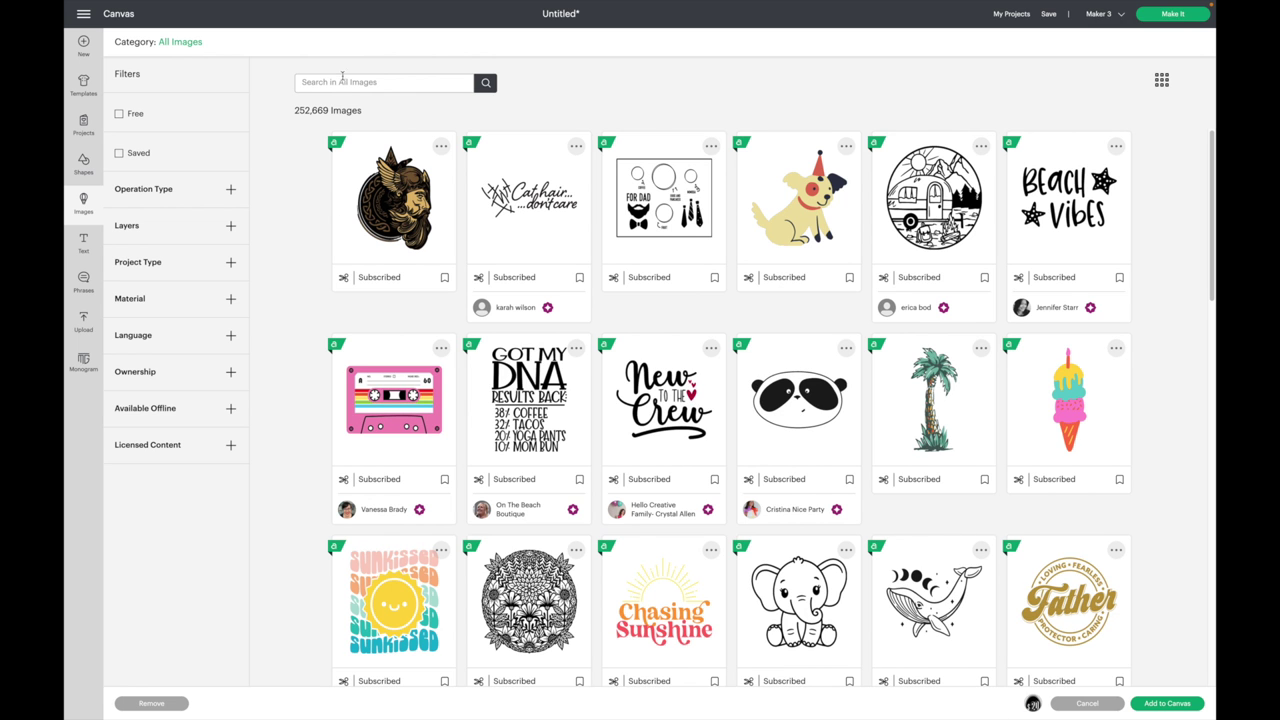
{"action": "left_click", "coordinate": [341, 82]}
{"action": "type", "text": "graduate"}
{"action": "key", "text": "Return"}
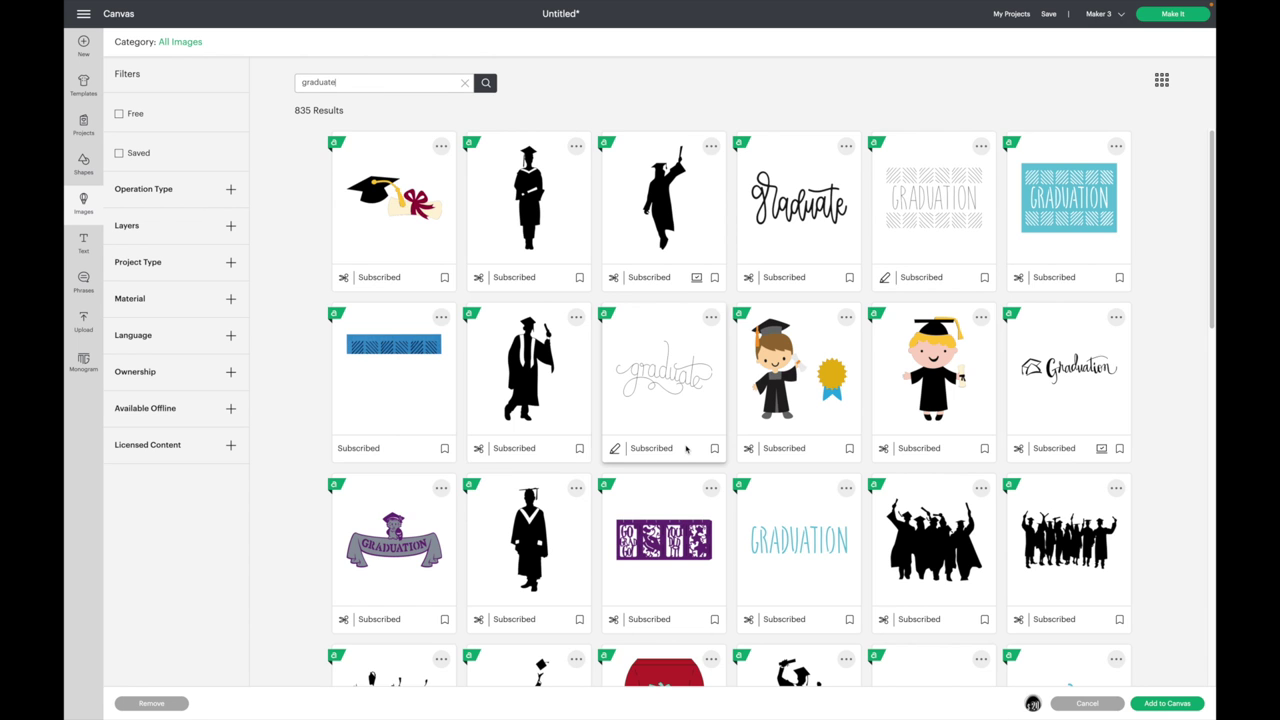
{"action": "scroll", "coordinate": [686, 449], "scroll_direction": "down", "scroll_amount": 1}
{"action": "scroll", "coordinate": [686, 449], "scroll_direction": "down", "scroll_amount": 5}
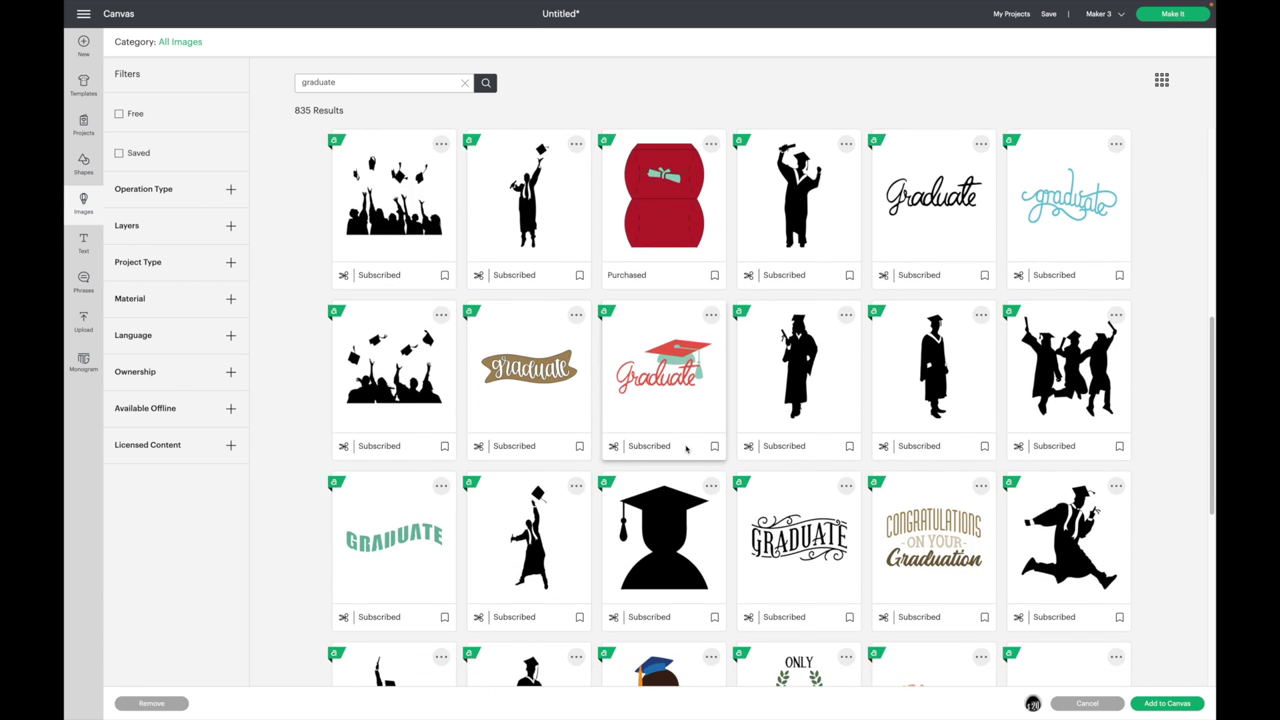
{"action": "scroll", "coordinate": [686, 449], "scroll_direction": "down", "scroll_amount": 3}
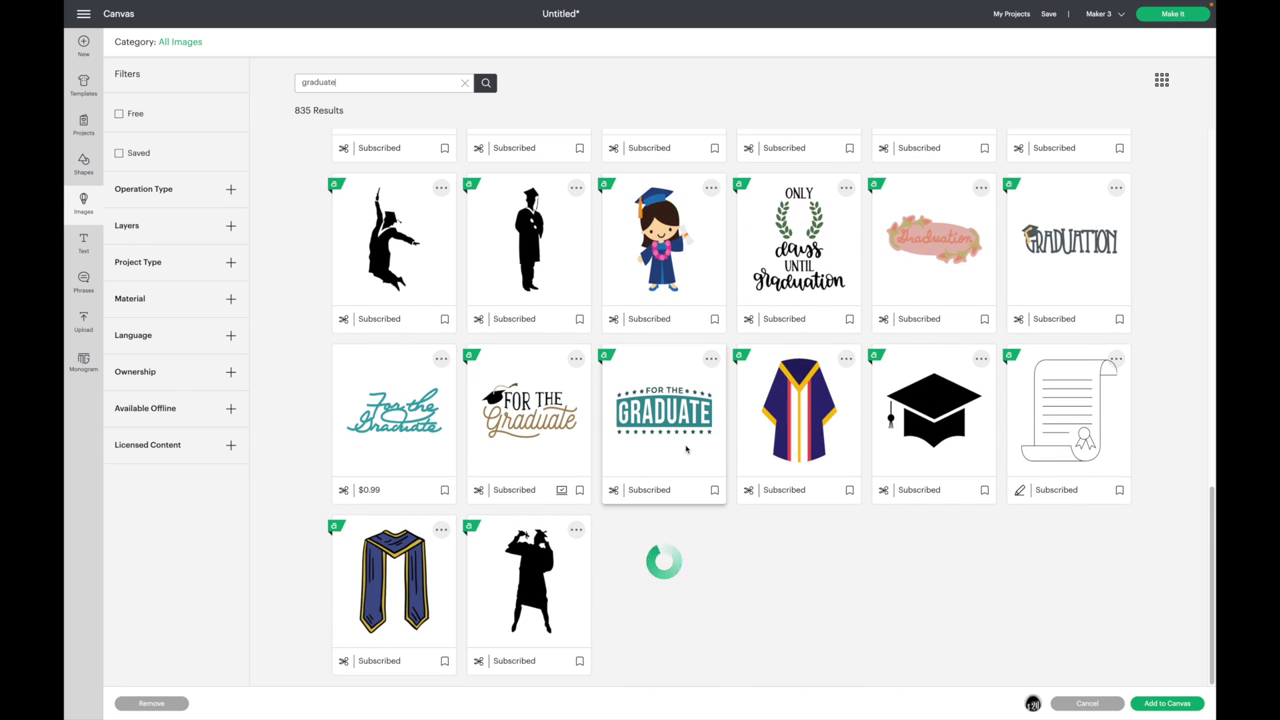
{"action": "scroll", "coordinate": [800, 420], "scroll_direction": "down", "scroll_amount": 5}
- Search the images for "you nailed it" and select the gold "you nailed it" lettering
{"action": "double_click", "coordinate": [343, 75]}
{"action": "type", "text": "you nailed it"}
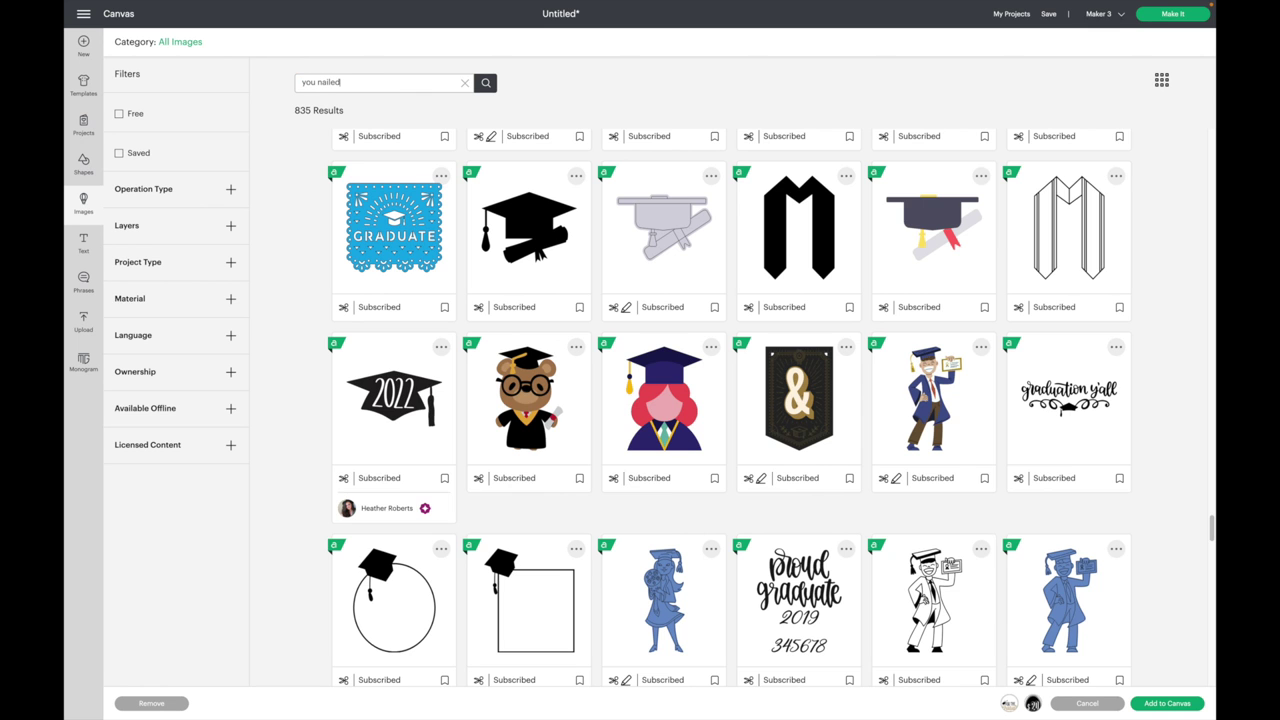
{"action": "key", "text": "Return"}
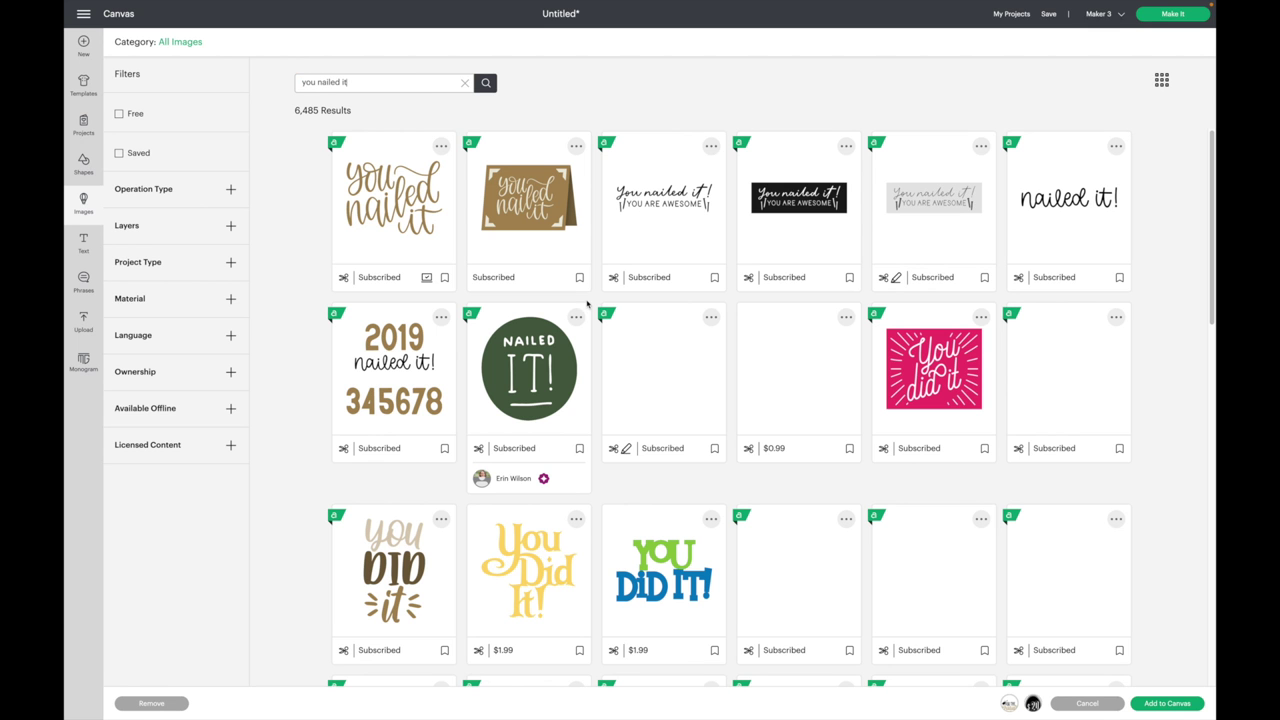
{"action": "left_click", "coordinate": [444, 226]}
- Search the images for "hooray" and select the handwritten "hooray!" lettering
{"action": "left_click_drag", "start_coordinate": [350, 82], "coordinate": [300, 82]}
{"action": "type", "text": "hooray"}
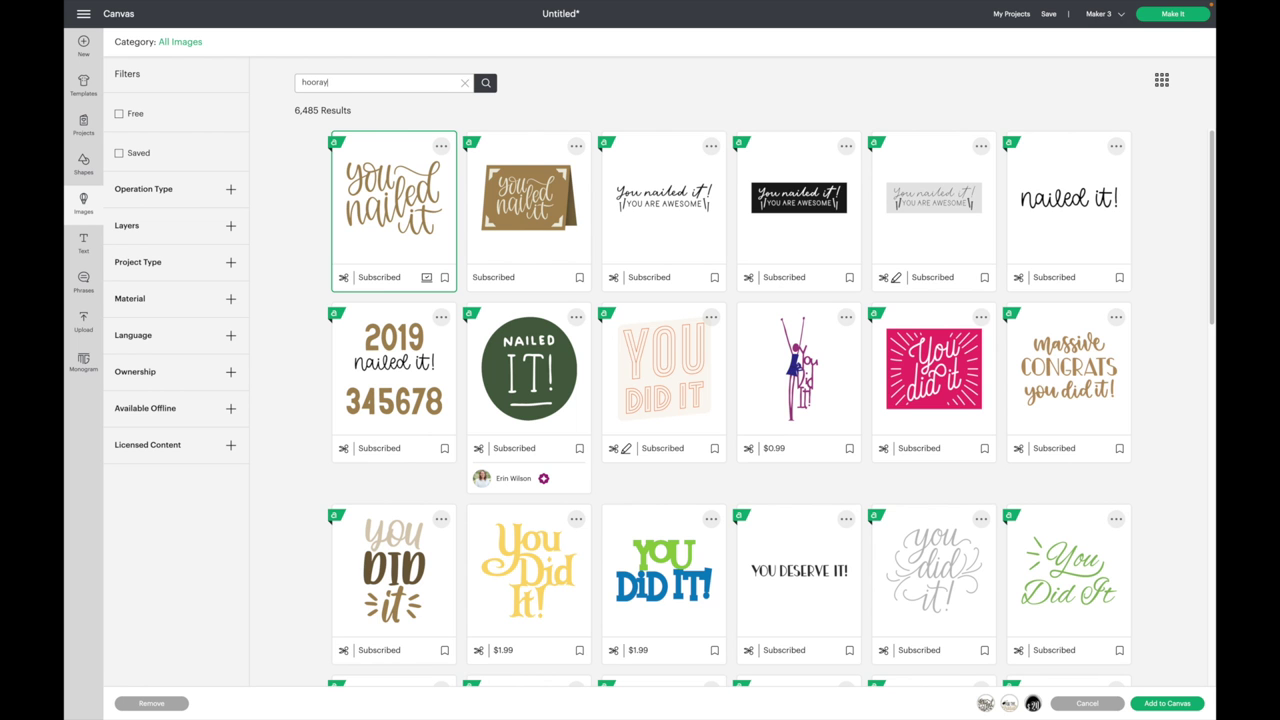
{"action": "key", "text": "Return"}
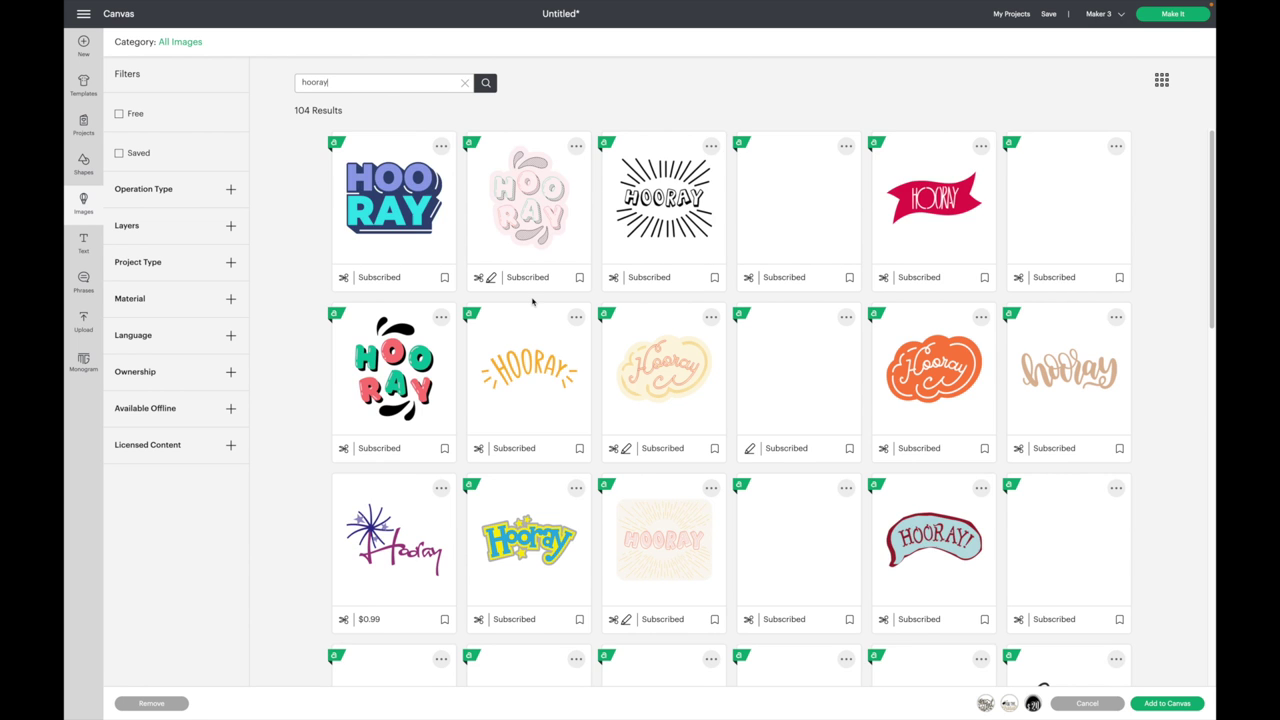
{"action": "scroll", "coordinate": [1070, 431], "scroll_direction": "down", "scroll_amount": 3}
{"action": "left_click", "coordinate": [1070, 431]}
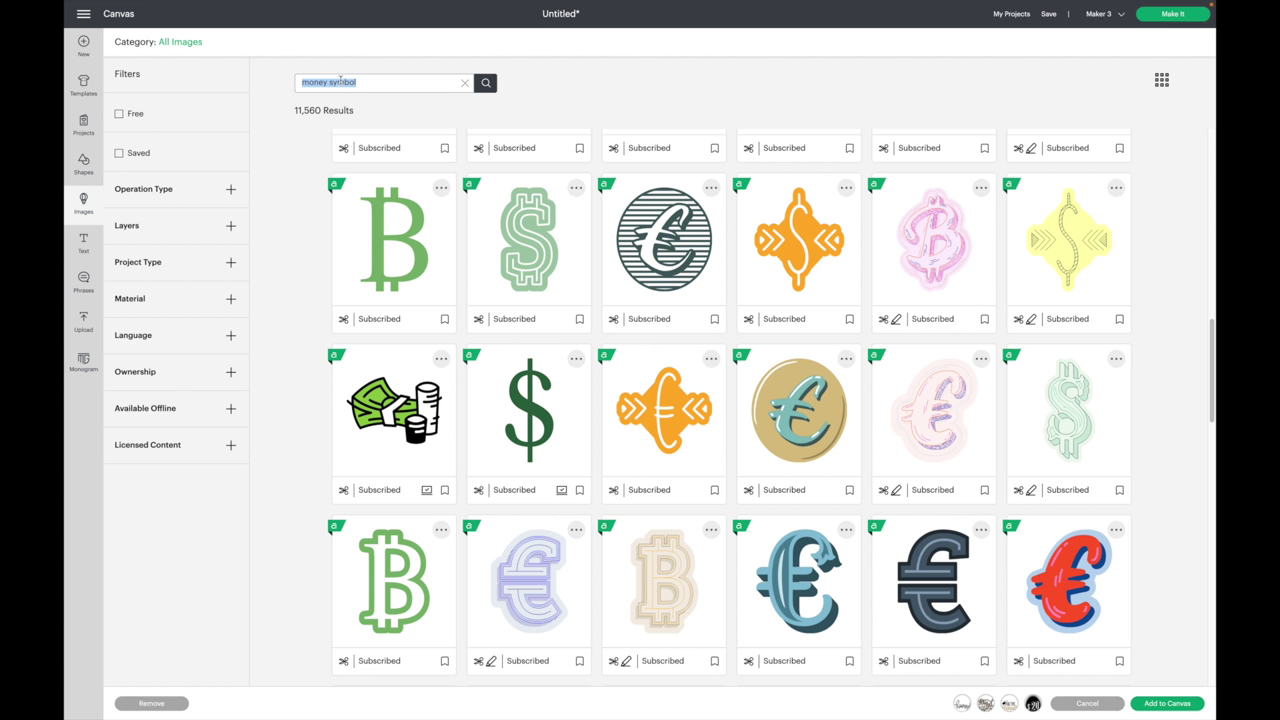
- Find image #M2D29CBa4, select the green dollar sign and add all the selected images to the canvas
{"action": "type", "text": "#M2D"}
{"action": "type", "text": "29CBaj"}
{"action": "type", "text": "4"}
{"action": "key", "text": "Return"}
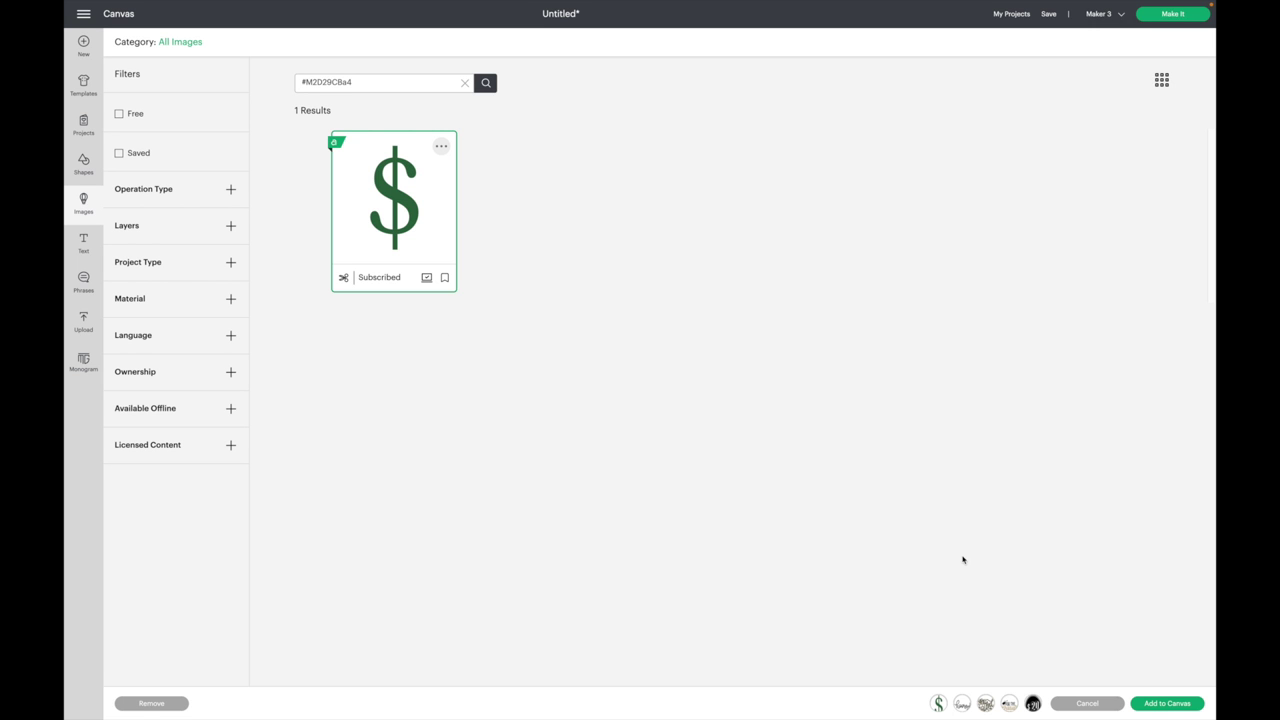
{"action": "left_click", "coordinate": [1155, 704]}
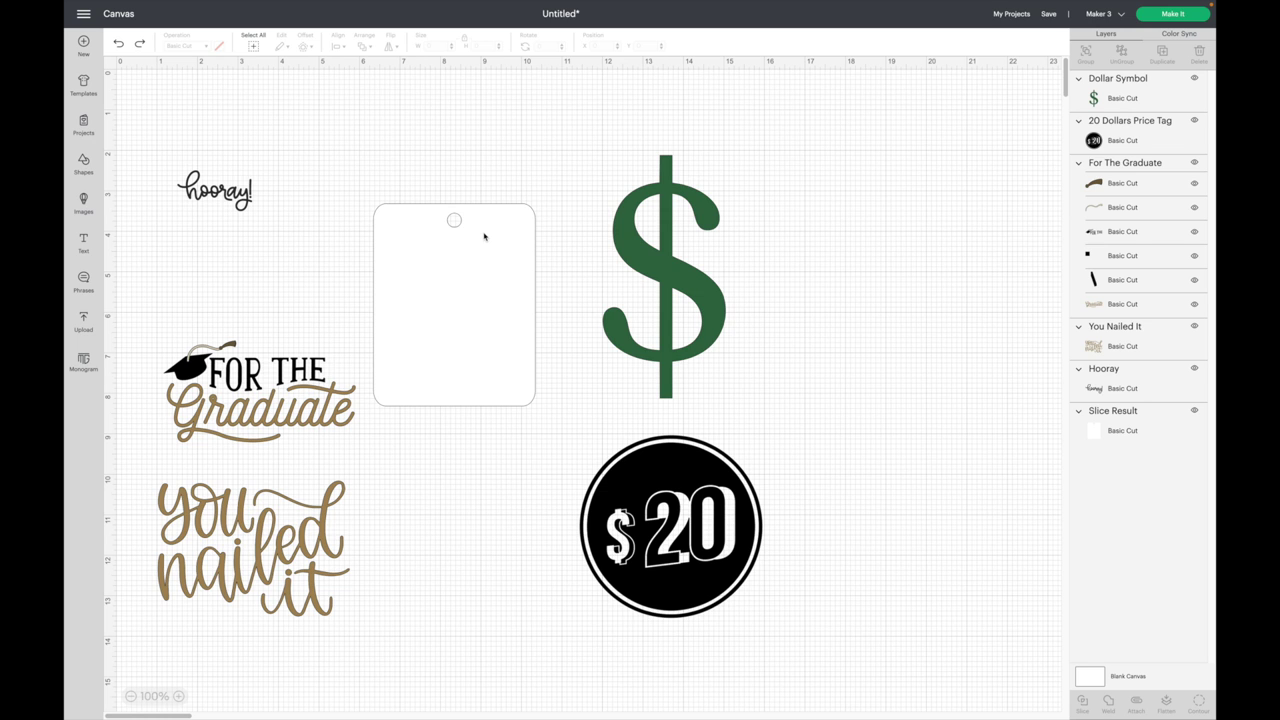
- Insert the jagged-edged circle shape, shrink it to about 1.22 inches and place it in the tag's upper right corner
{"action": "left_click", "coordinate": [85, 163]}
{"action": "scroll", "coordinate": [152, 288], "scroll_direction": "down", "scroll_amount": 2}
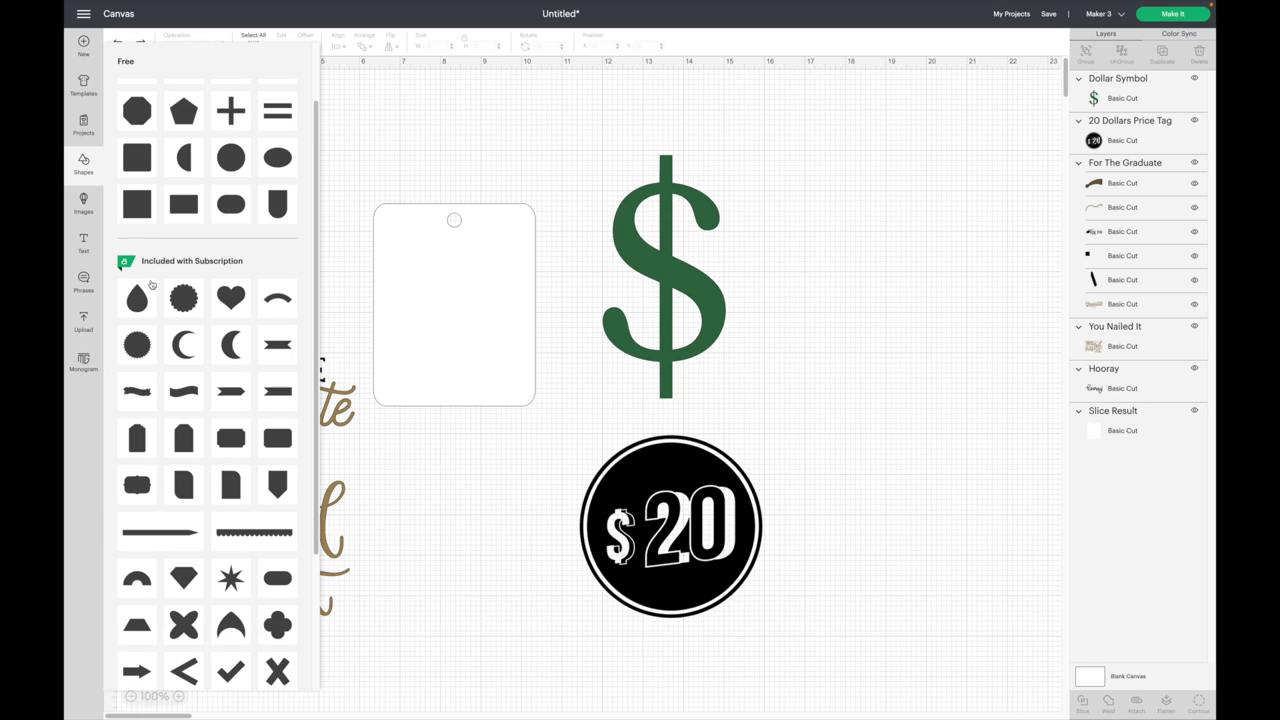
{"action": "left_click", "coordinate": [146, 325]}
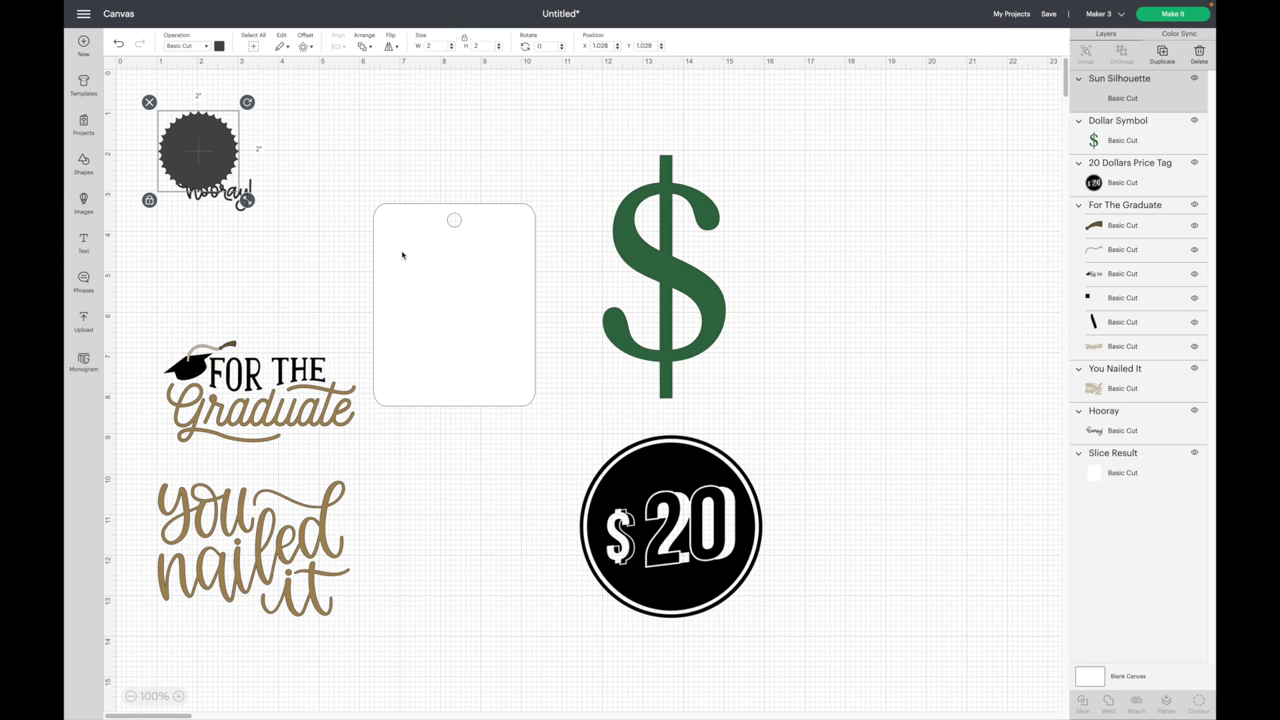
{"action": "left_click_drag", "start_coordinate": [246, 172], "coordinate": [532, 266]}
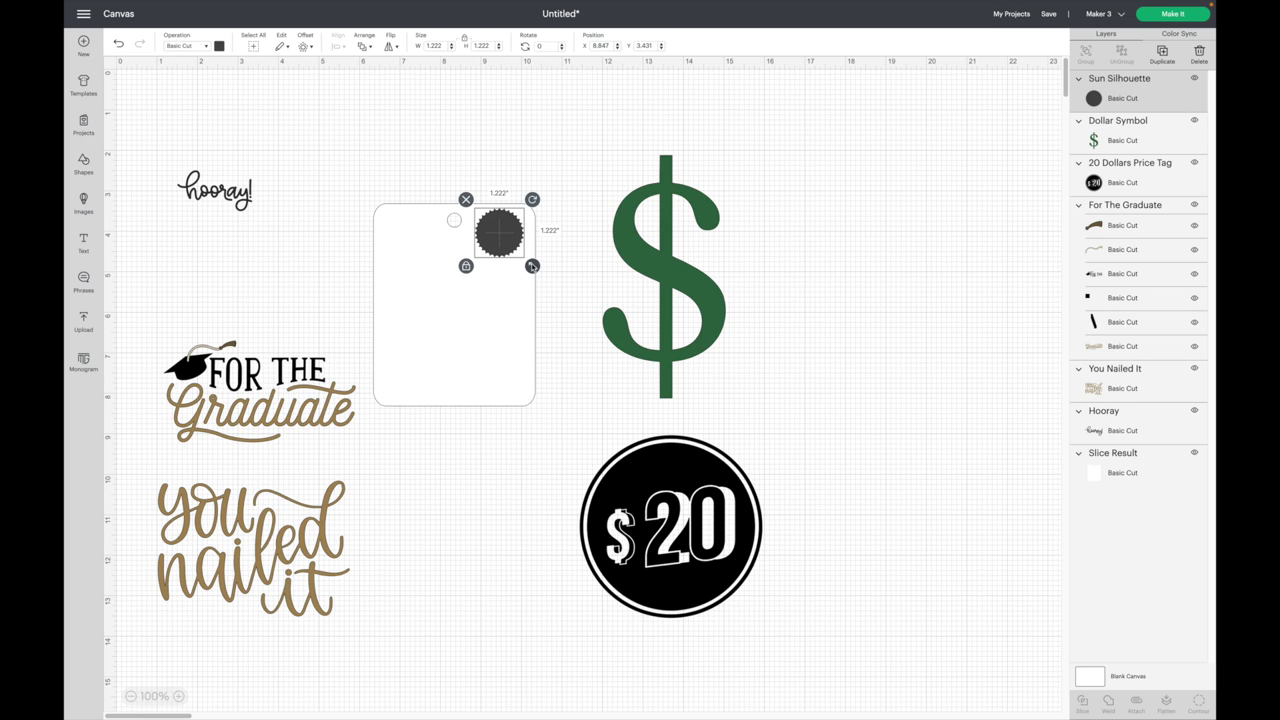
- Replace the jagged-edged circle with the $20 price tag graphic, shrunk to about 1.16 inches and tilted about 5.5 degrees
{"action": "left_click_drag", "start_coordinate": [586, 600], "coordinate": [607, 480]}
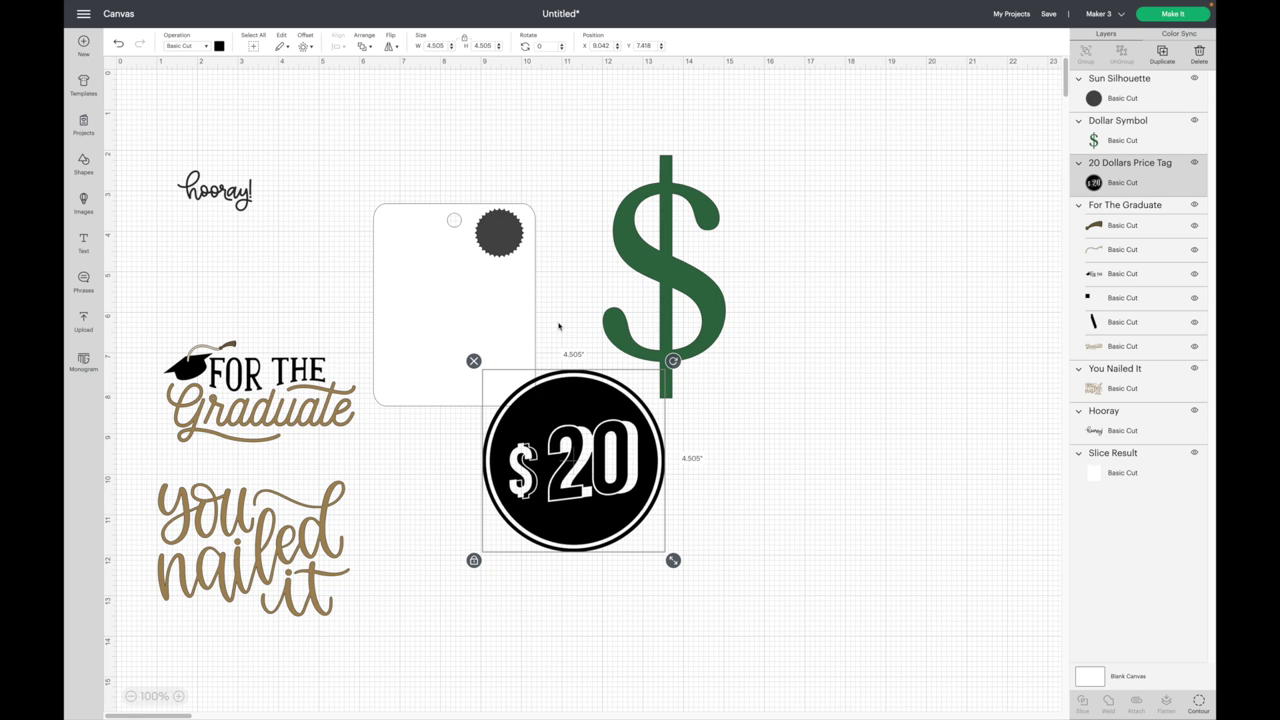
{"action": "left_click", "coordinate": [508, 253]}
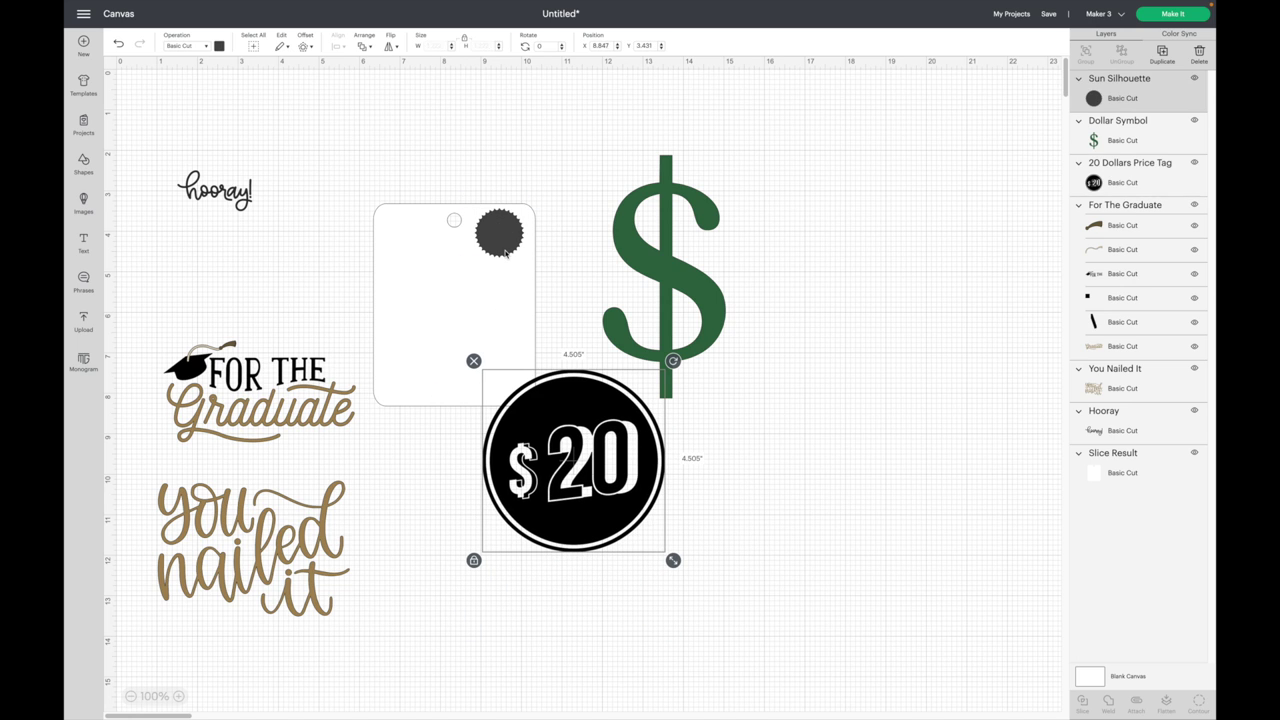
{"action": "key", "text": "Delete"}
{"action": "left_click_drag", "start_coordinate": [588, 428], "coordinate": [541, 271]}
{"action": "left_click_drag", "start_coordinate": [626, 403], "coordinate": [511, 238]}
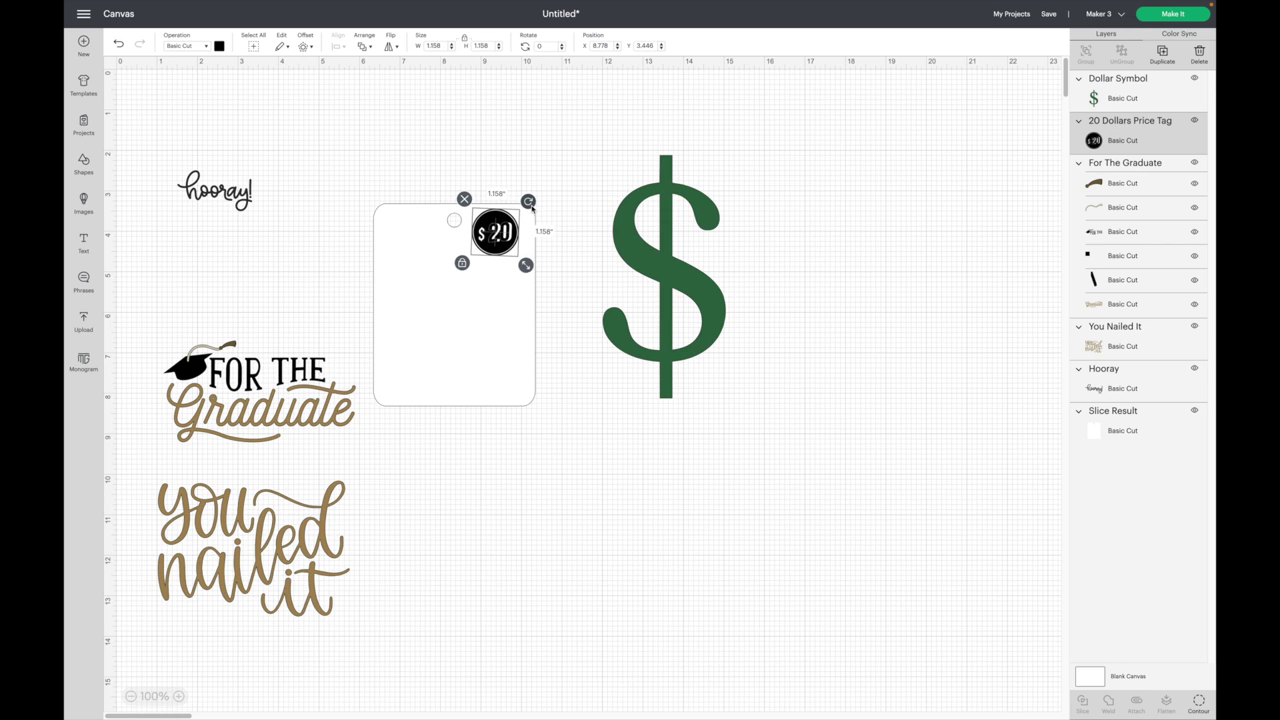
{"action": "left_click_drag", "start_coordinate": [531, 204], "coordinate": [533, 208]}
- Place the "For the Graduate" lettering across the middle of the tag and shrink it to about 3.76 inches wide
{"action": "scroll", "coordinate": [320, 489], "scroll_direction": "up", "scroll_amount": 2}
{"action": "scroll", "coordinate": [321, 489], "scroll_direction": "left", "scroll_amount": 2}
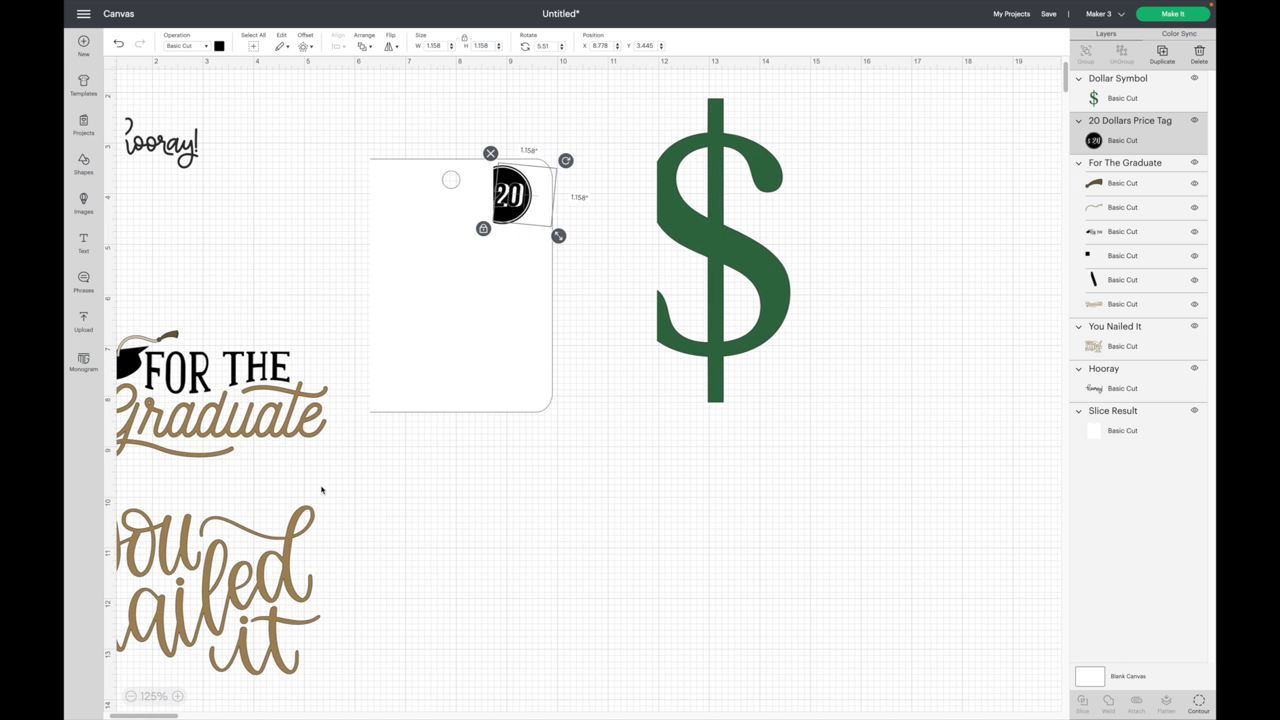
{"action": "left_click_drag", "start_coordinate": [296, 377], "coordinate": [541, 288]}
{"action": "left_click_drag", "start_coordinate": [605, 373], "coordinate": [563, 351]}
{"action": "left_click_drag", "start_coordinate": [500, 301], "coordinate": [518, 301]}
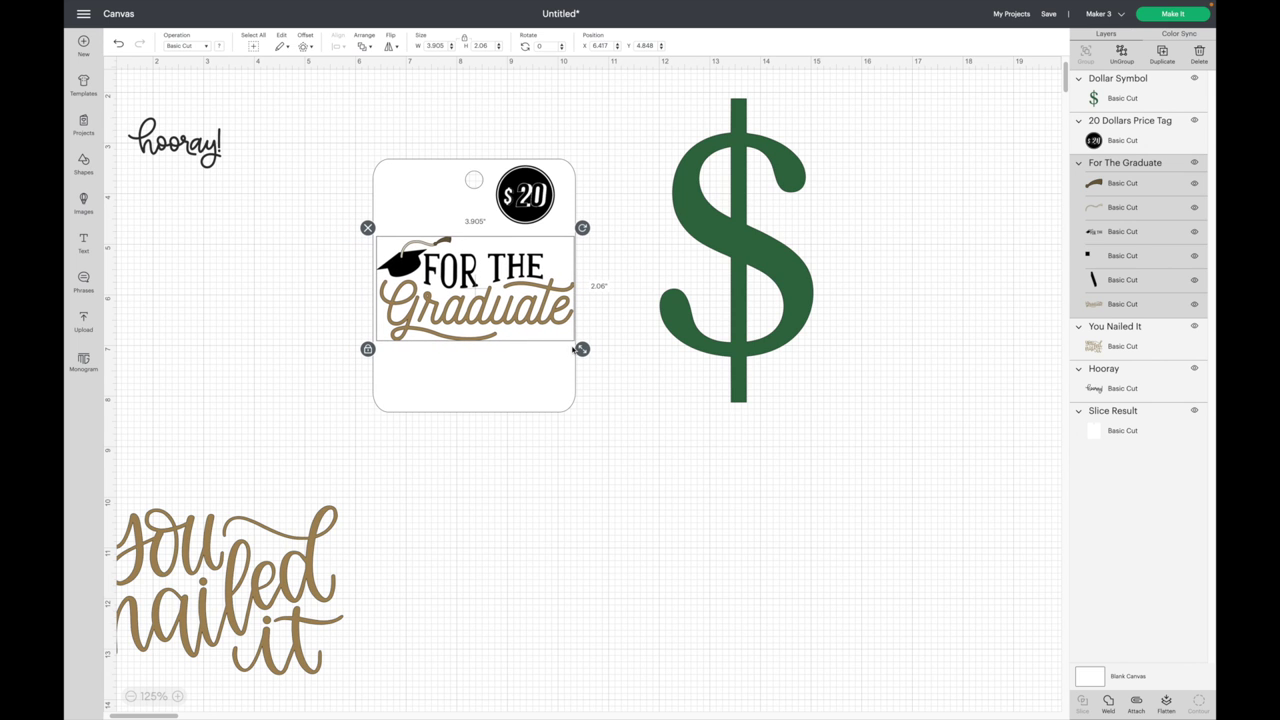
{"action": "left_click", "coordinate": [349, 420]}
- Shrink the "you nailed it" lettering to about 1.3 inches wide and fit it in the tag's upper left corner
{"action": "left_click_drag", "start_coordinate": [288, 579], "coordinate": [371, 282]}
{"action": "left_click_drag", "start_coordinate": [436, 388], "coordinate": [452, 205]}
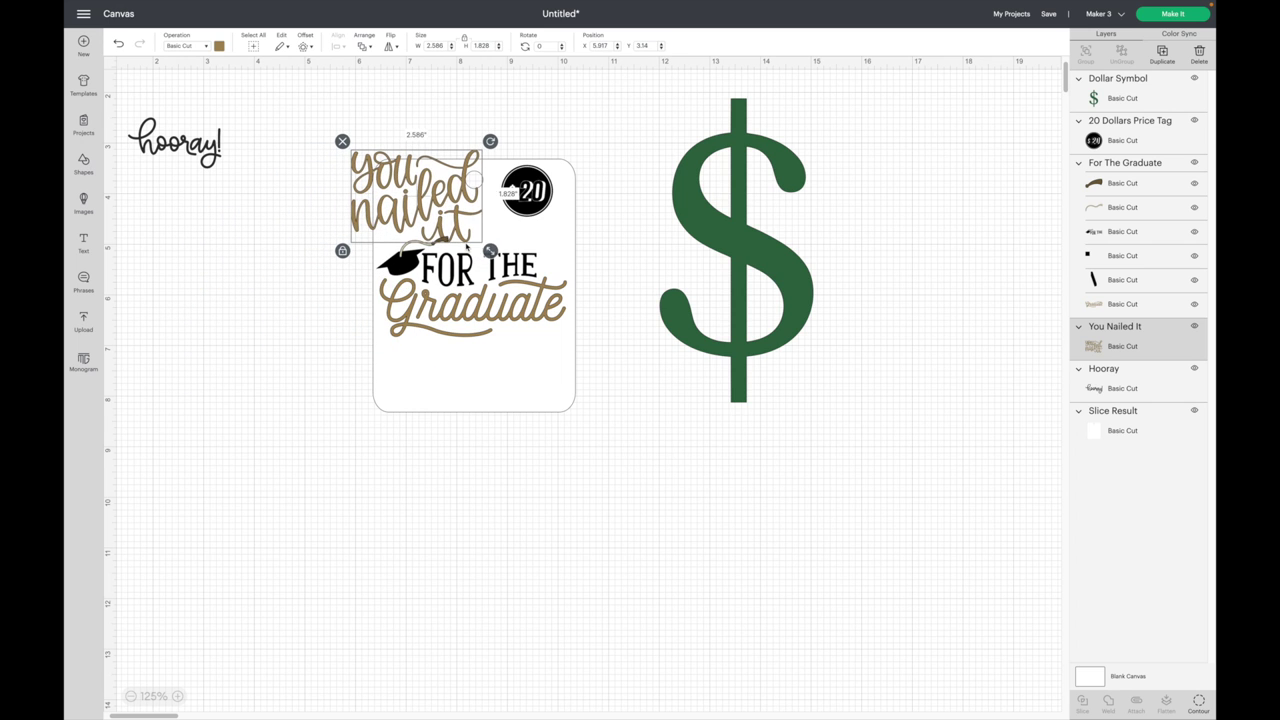
{"action": "left_click_drag", "start_coordinate": [489, 260], "coordinate": [421, 201]}
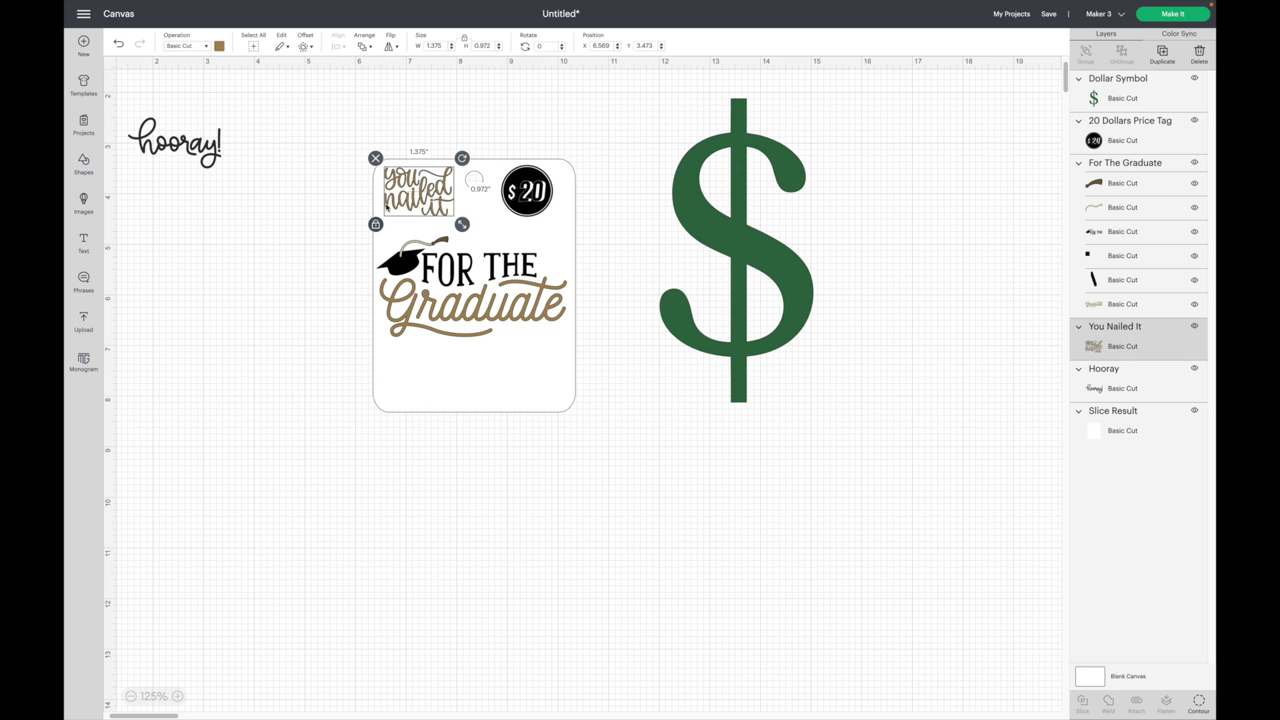
{"action": "left_click_drag", "start_coordinate": [461, 224], "coordinate": [457, 220]}
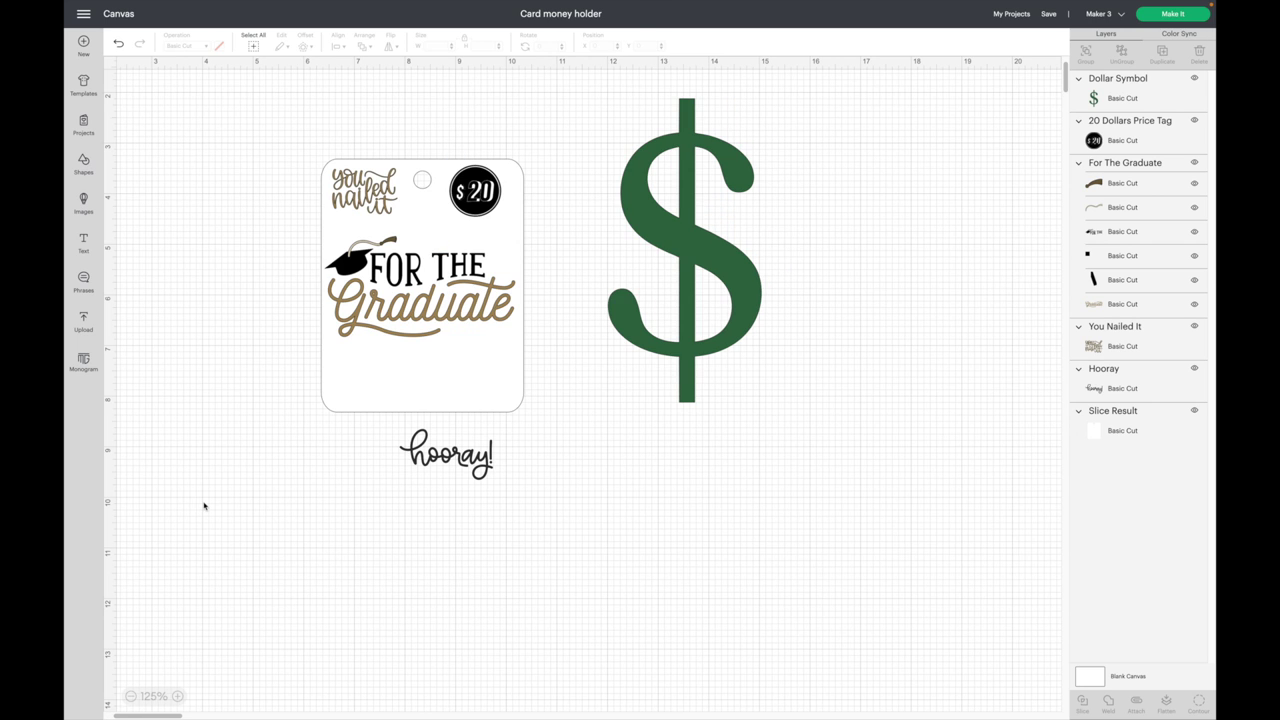
- Insert a rectangle on the lower part of the tag and size it 2.75 by 0.75 inches with the proportions unlocked
{"action": "left_click", "coordinate": [88, 168]}
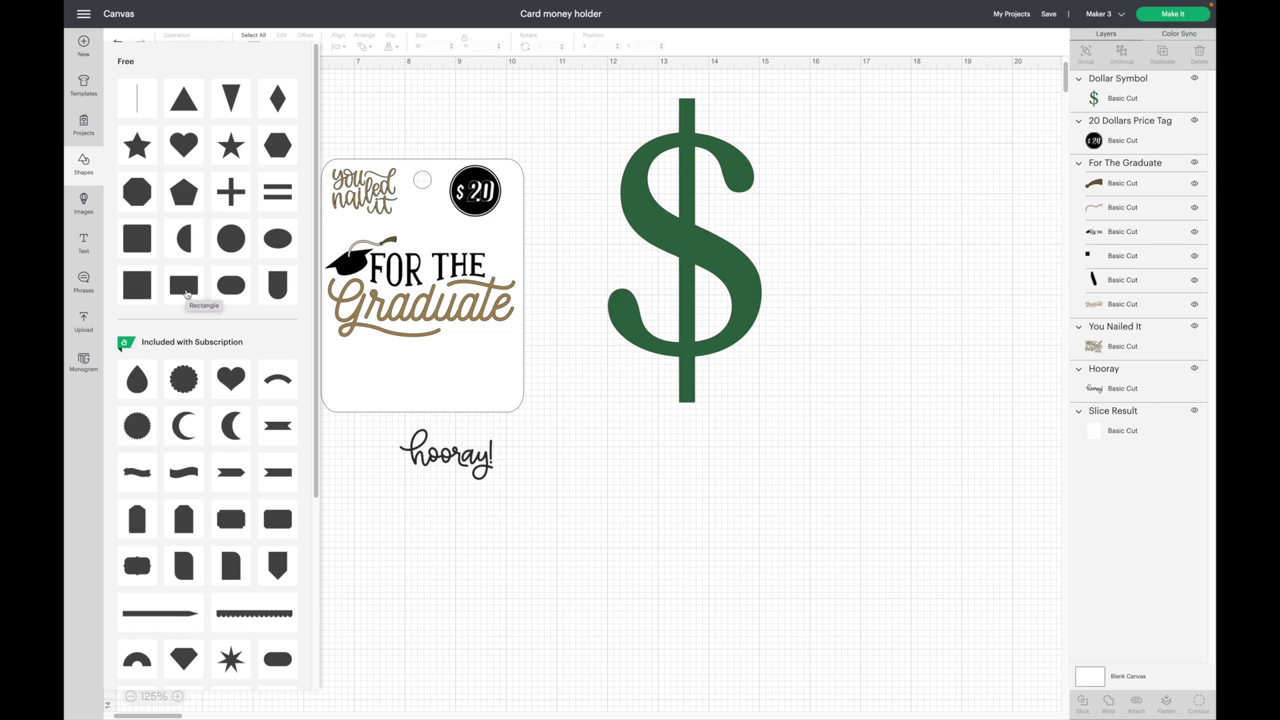
{"action": "left_click", "coordinate": [186, 290]}
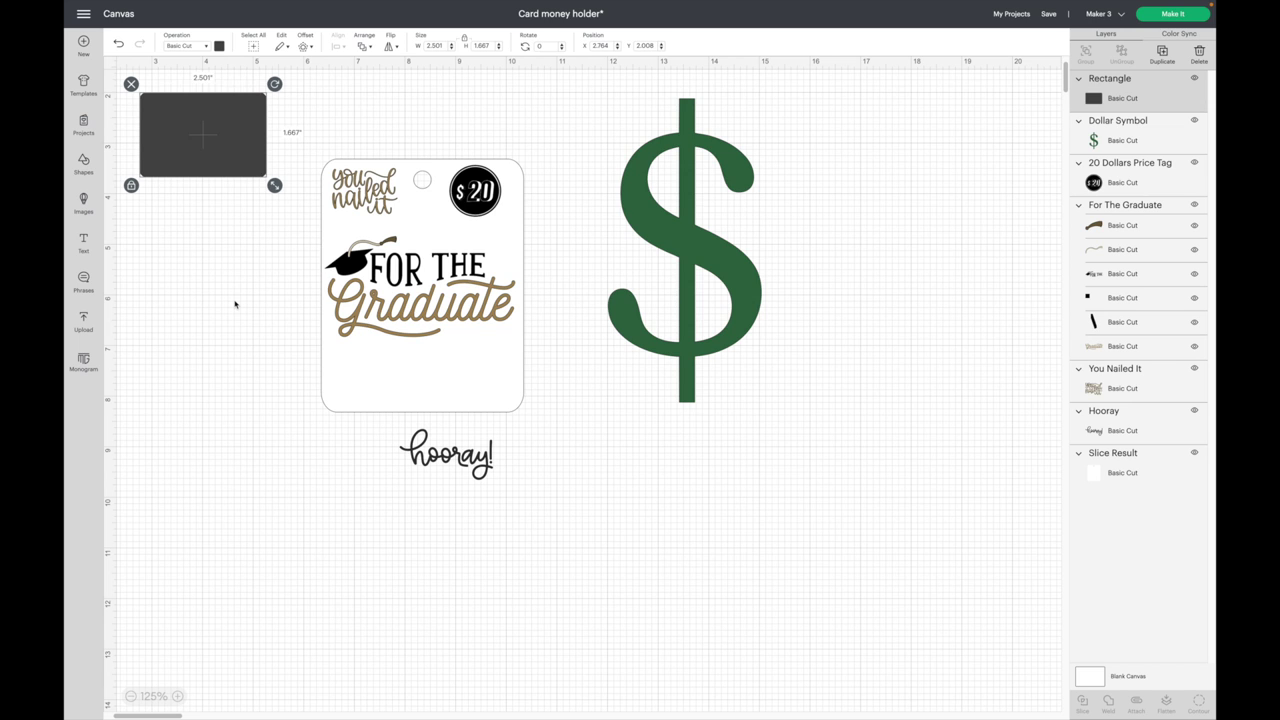
{"action": "left_click_drag", "start_coordinate": [216, 136], "coordinate": [448, 377]}
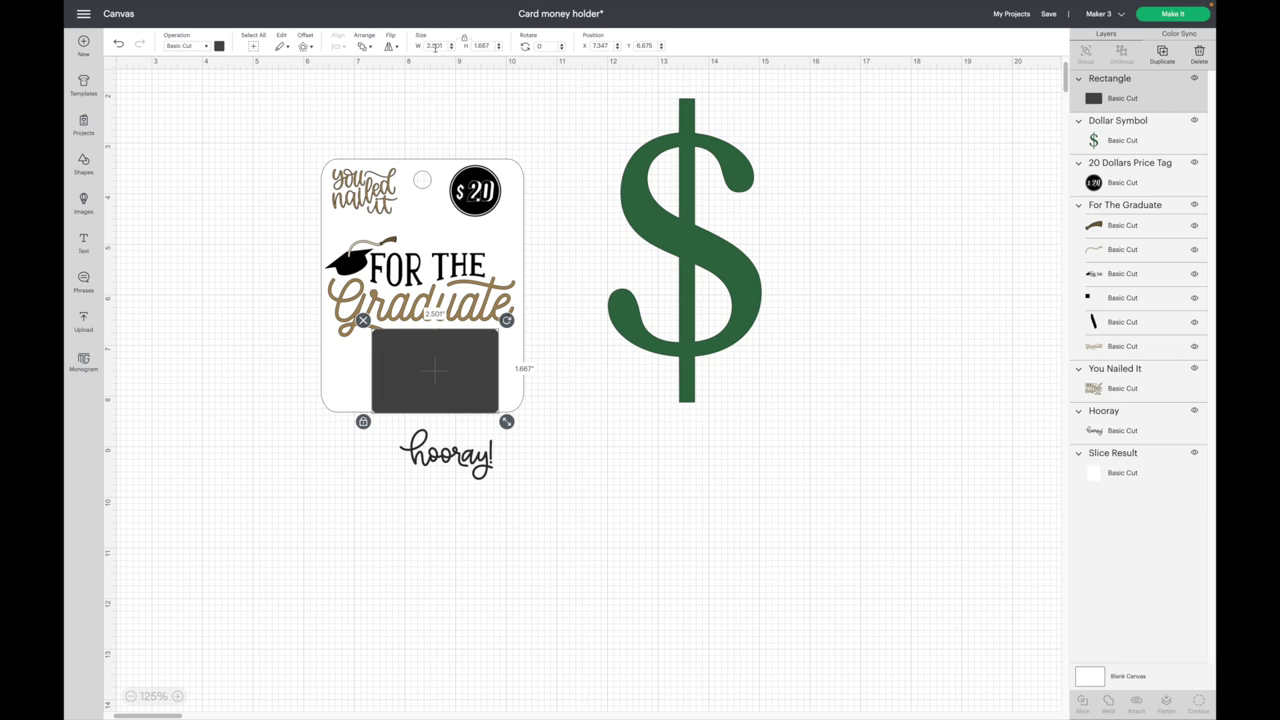
{"action": "left_click", "coordinate": [436, 47]}
{"action": "type", "text": "2."}
{"action": "left_click", "coordinate": [484, 46]}
{"action": "type", "text": "1"}
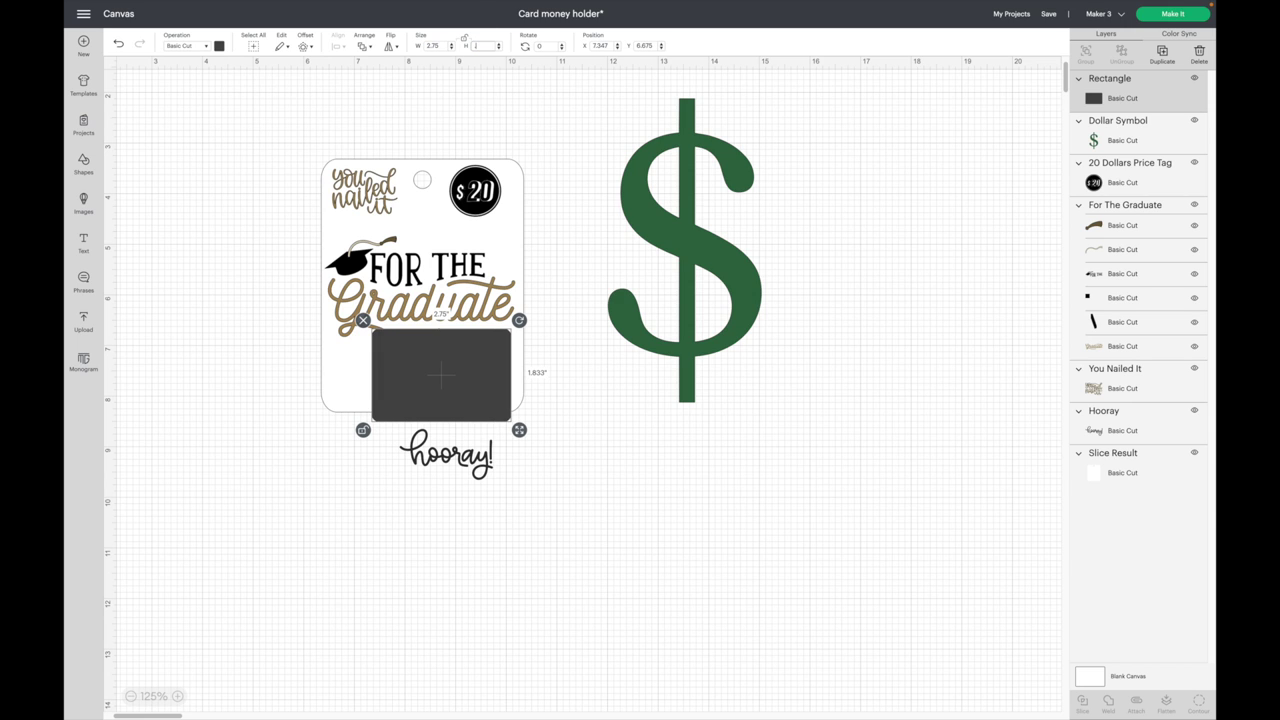
{"action": "key", "text": "Return"}
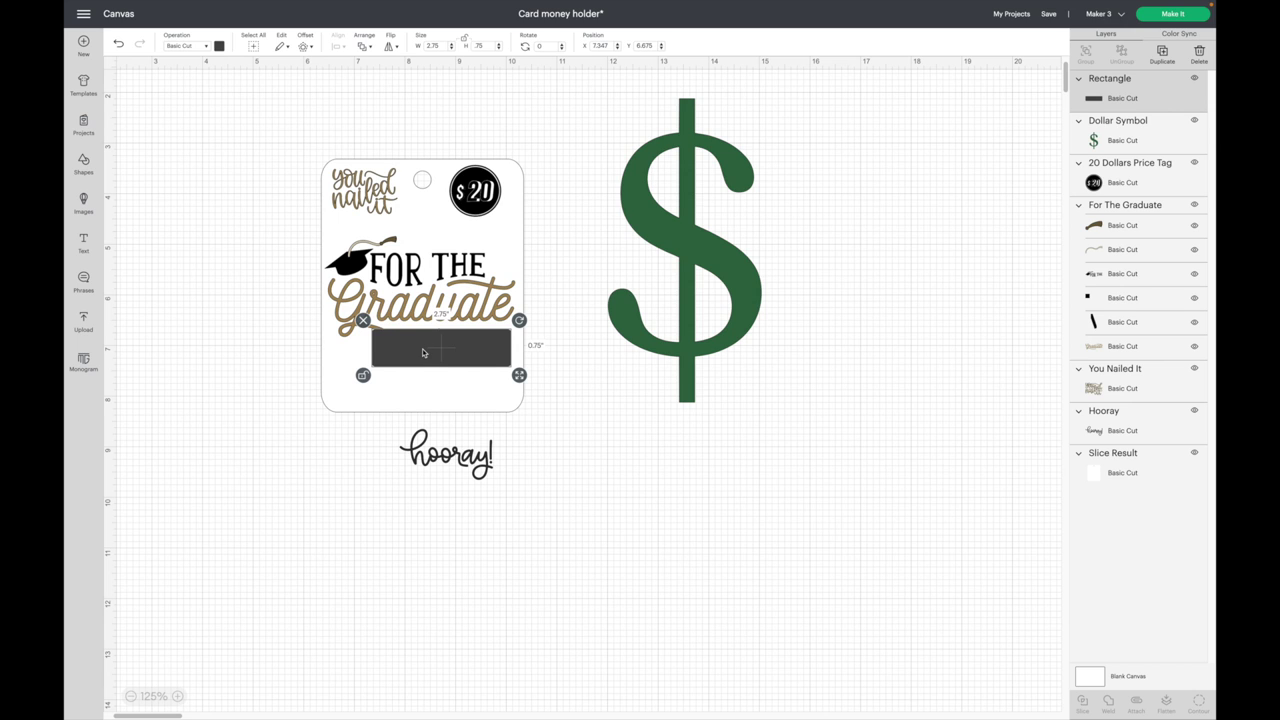
- Centre the rectangle across the tag's lower part and move the "For the Graduate" lettering slightly up to make room
{"action": "left_click_drag", "start_coordinate": [423, 352], "coordinate": [409, 370]}
{"action": "left_click_drag", "start_coordinate": [408, 274], "coordinate": [408, 258]}
{"action": "left_click_drag", "start_coordinate": [429, 366], "coordinate": [429, 354]}
- Shrink the "hooray!" lettering and centre it between the rectangle and the tag's bottom edge
{"action": "left_click_drag", "start_coordinate": [454, 452], "coordinate": [418, 388]}
{"action": "left_click_drag", "start_coordinate": [472, 429], "coordinate": [447, 411]}
{"action": "left_click_drag", "start_coordinate": [401, 406], "coordinate": [432, 400]}
{"action": "left_click", "coordinate": [437, 457]}
{"action": "left_click", "coordinate": [530, 472]}
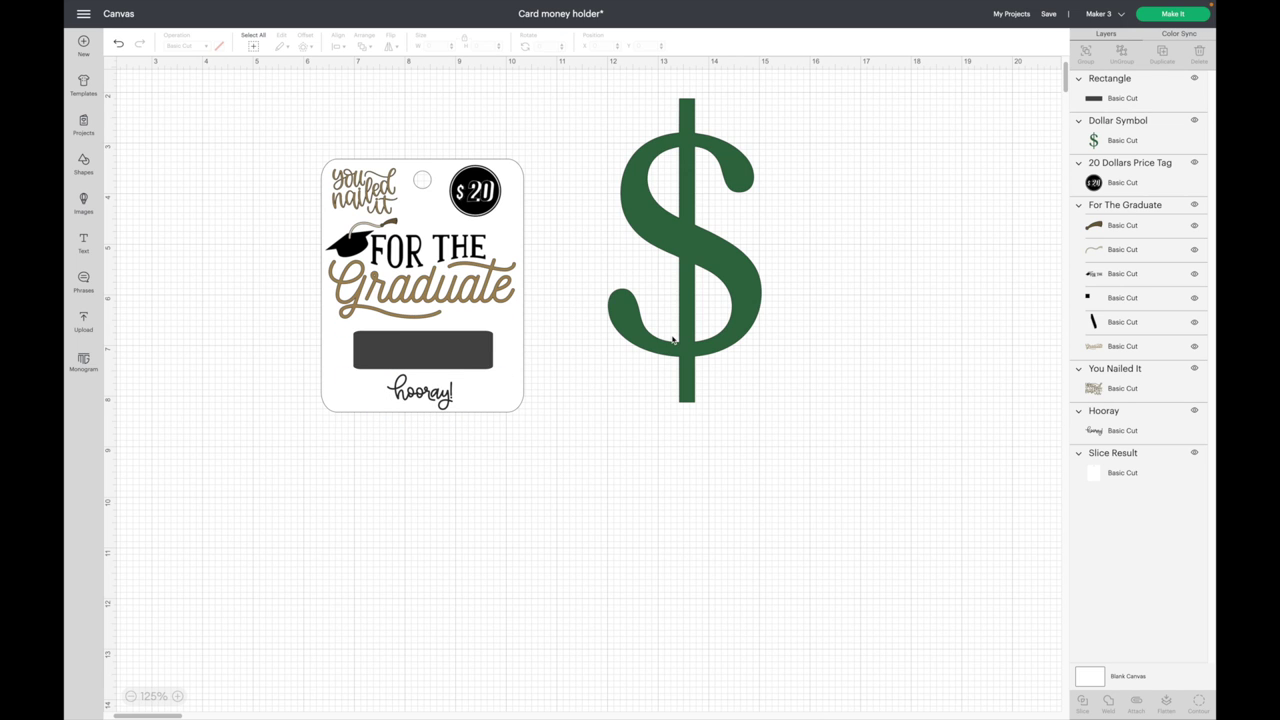
- Shrink the green dollar sign to about 0.64 inches tall and duplicate it, placing one at each end of the rectangle
{"action": "left_click_drag", "start_coordinate": [625, 305], "coordinate": [499, 354]}
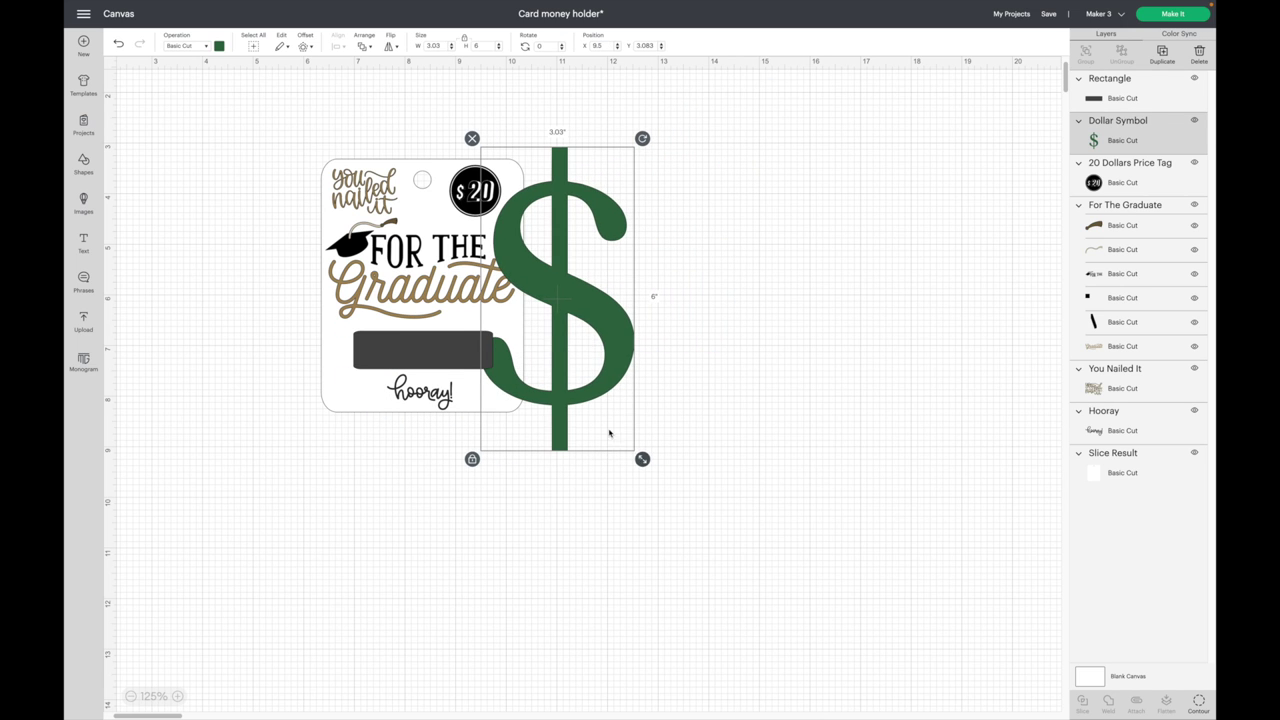
{"action": "left_click_drag", "start_coordinate": [643, 457], "coordinate": [583, 341]}
{"action": "left_click_drag", "start_coordinate": [491, 274], "coordinate": [339, 352]}
{"action": "left_click", "coordinate": [1162, 52]}
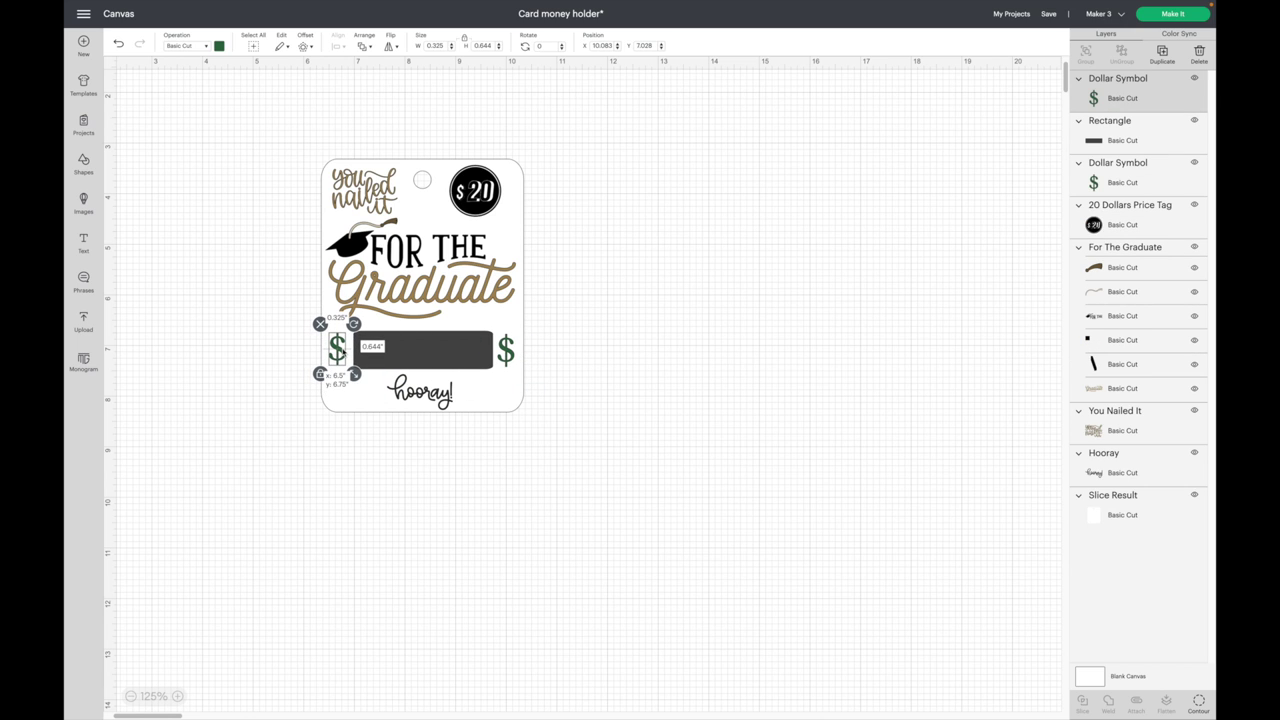
{"action": "left_click", "coordinate": [388, 467]}
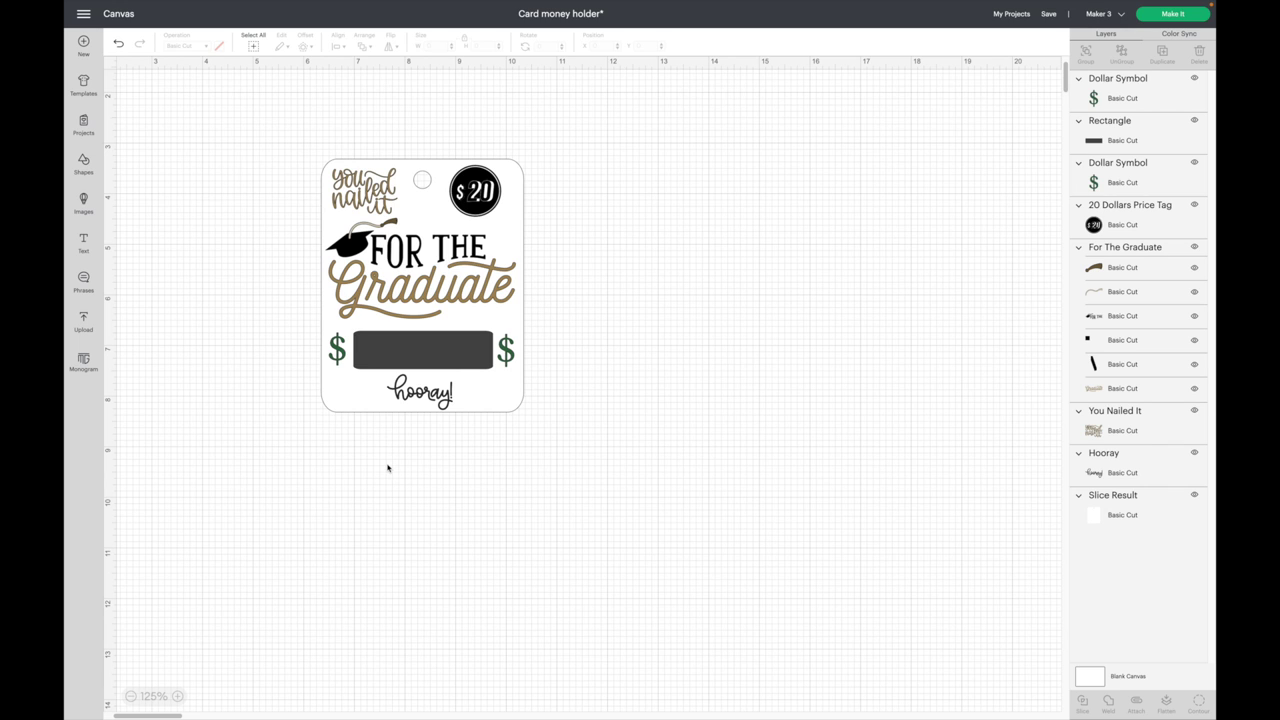
- Try several material colors on the $20 price tag graphic and settle on the gold-brown of the "Graduate" lettering
{"action": "left_click", "coordinate": [490, 203]}
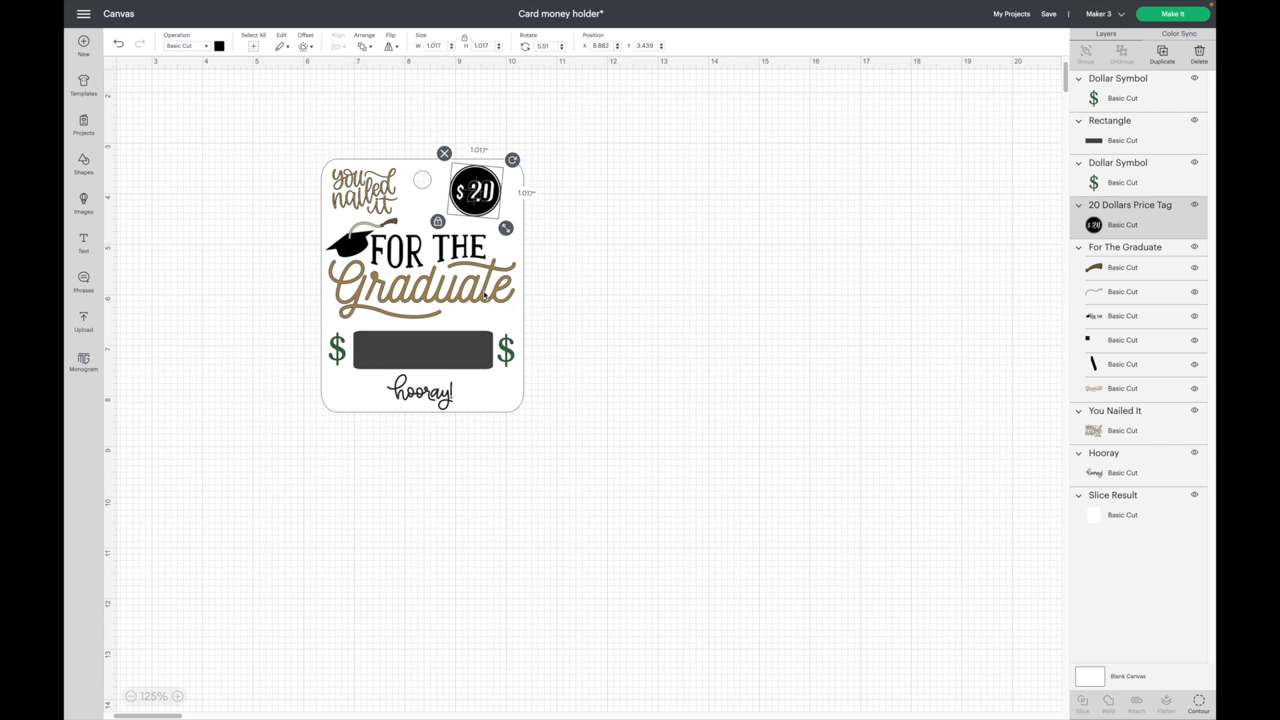
{"action": "left_click", "coordinate": [220, 47]}
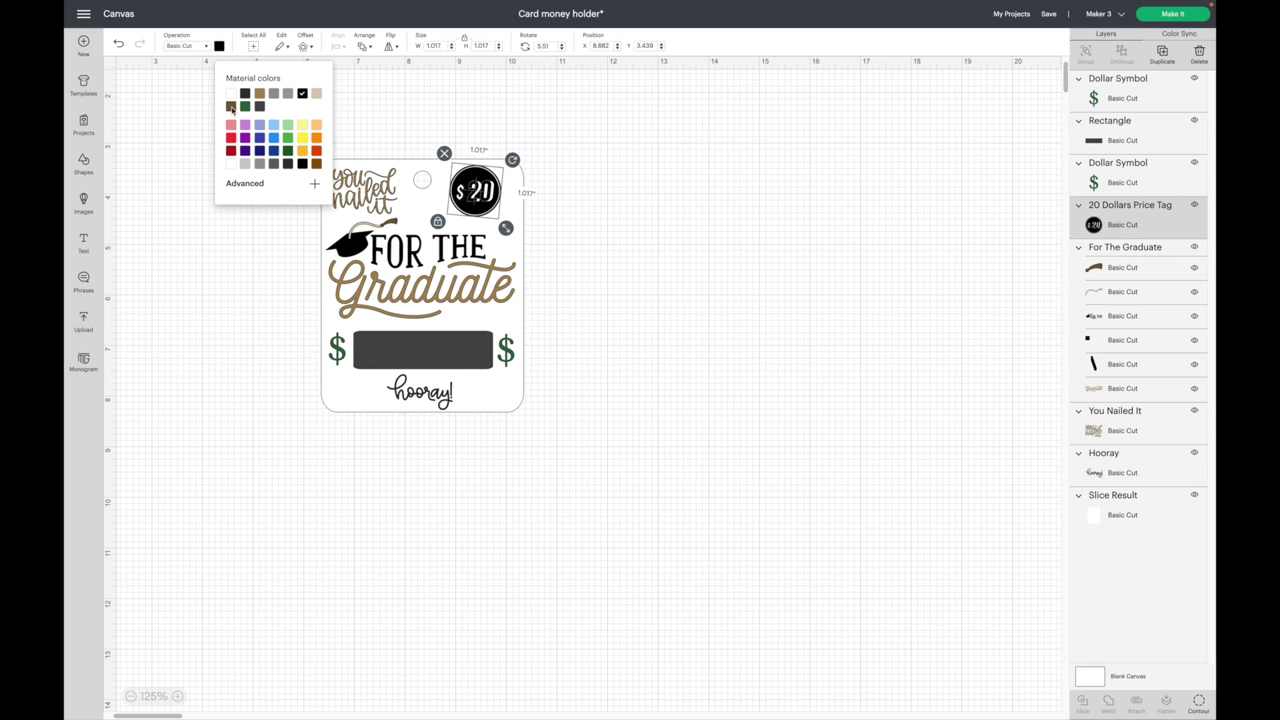
{"action": "left_click", "coordinate": [260, 95]}
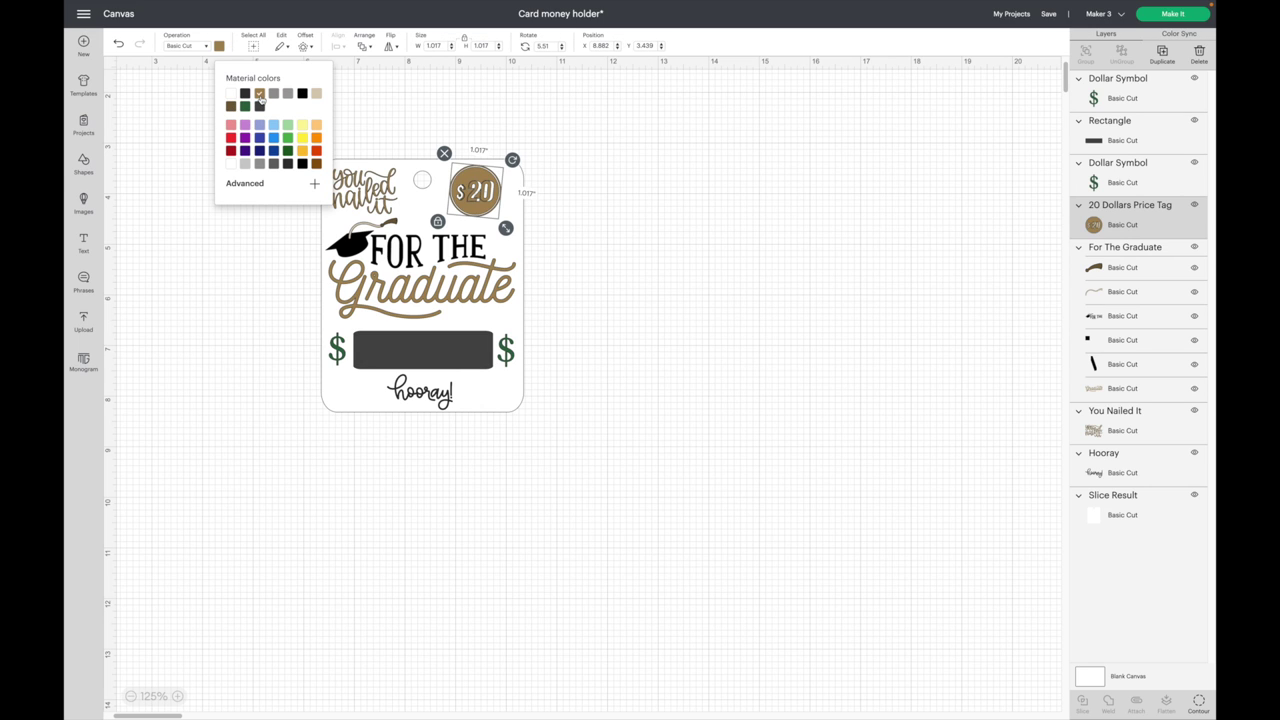
{"action": "left_click", "coordinate": [316, 95]}
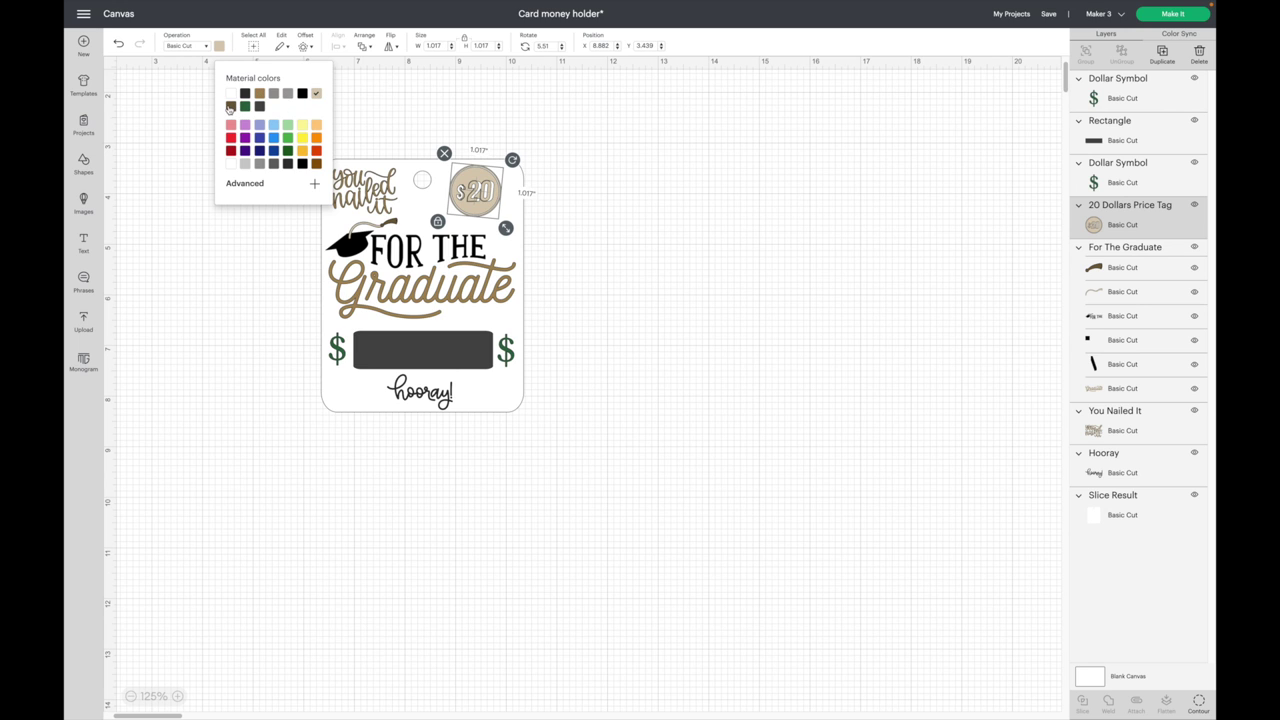
{"action": "left_click", "coordinate": [230, 107]}
{"action": "left_click", "coordinate": [260, 93]}
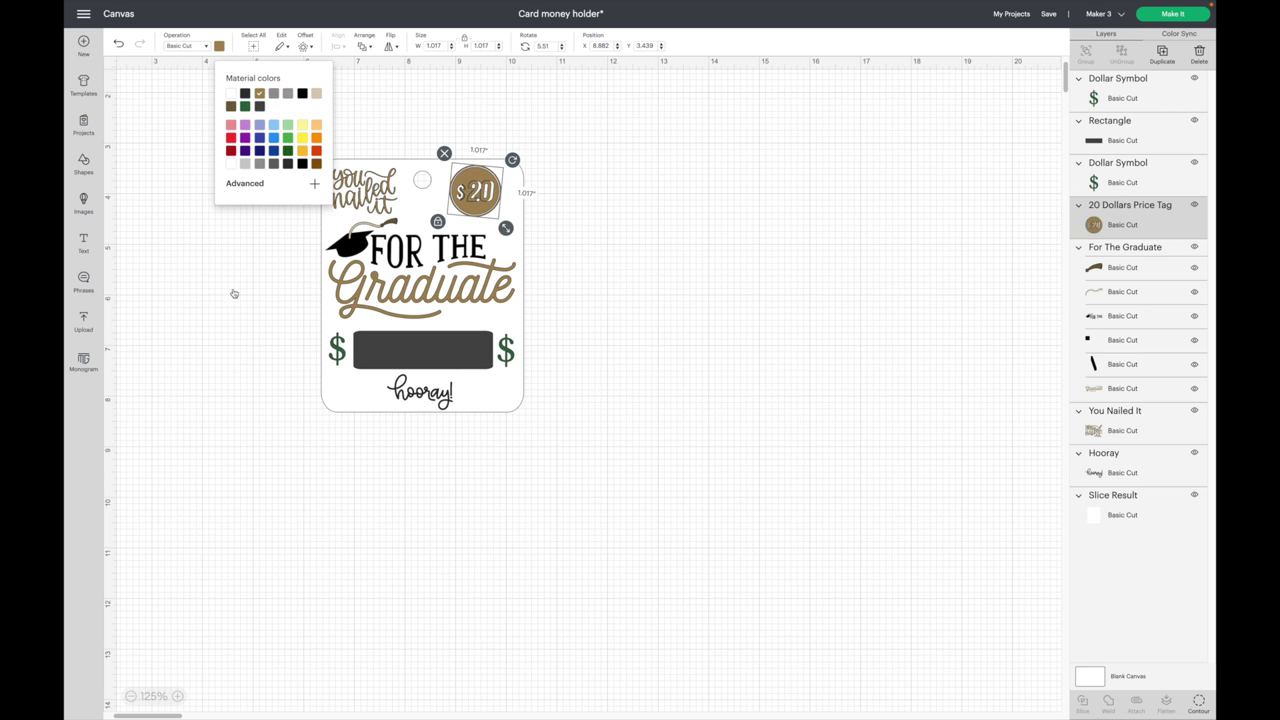
{"action": "left_click", "coordinate": [236, 354]}
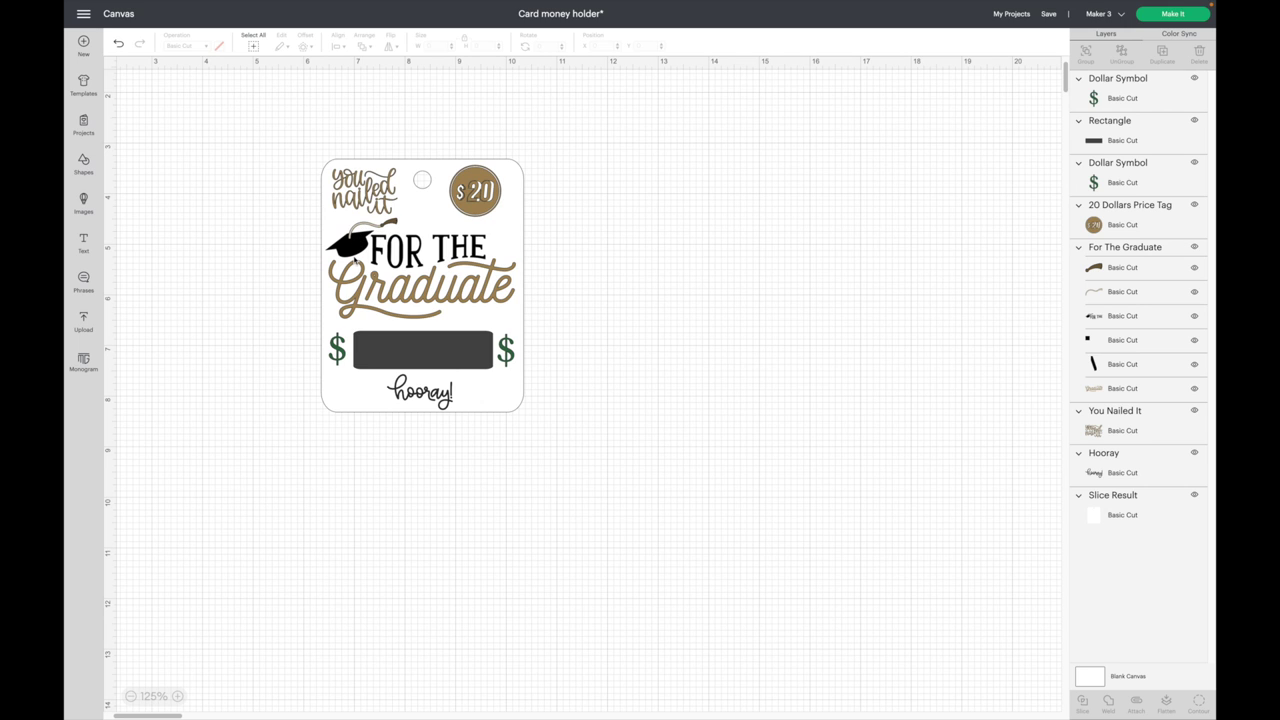
- Recolor the rectangle between the dollar signs with the light tan material color
{"action": "left_click", "coordinate": [425, 340]}
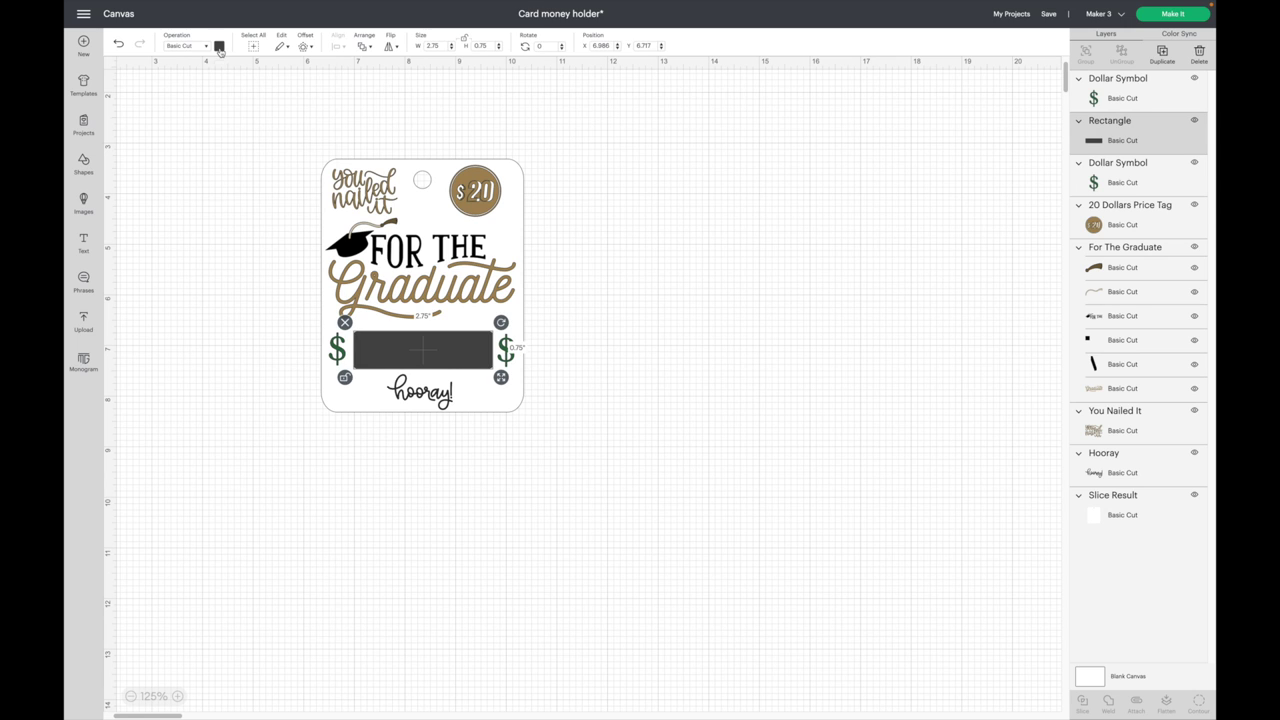
{"action": "left_click", "coordinate": [219, 47]}
{"action": "left_click", "coordinate": [260, 93]}
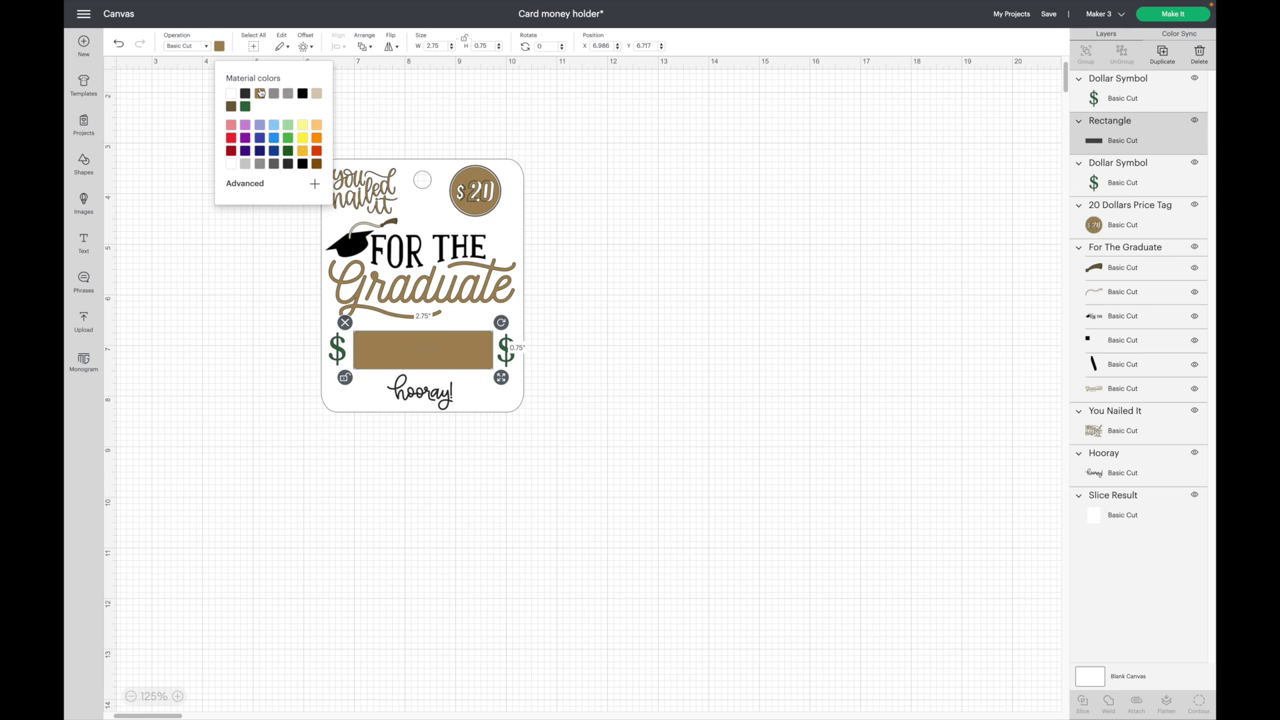
{"action": "left_click", "coordinate": [316, 94]}
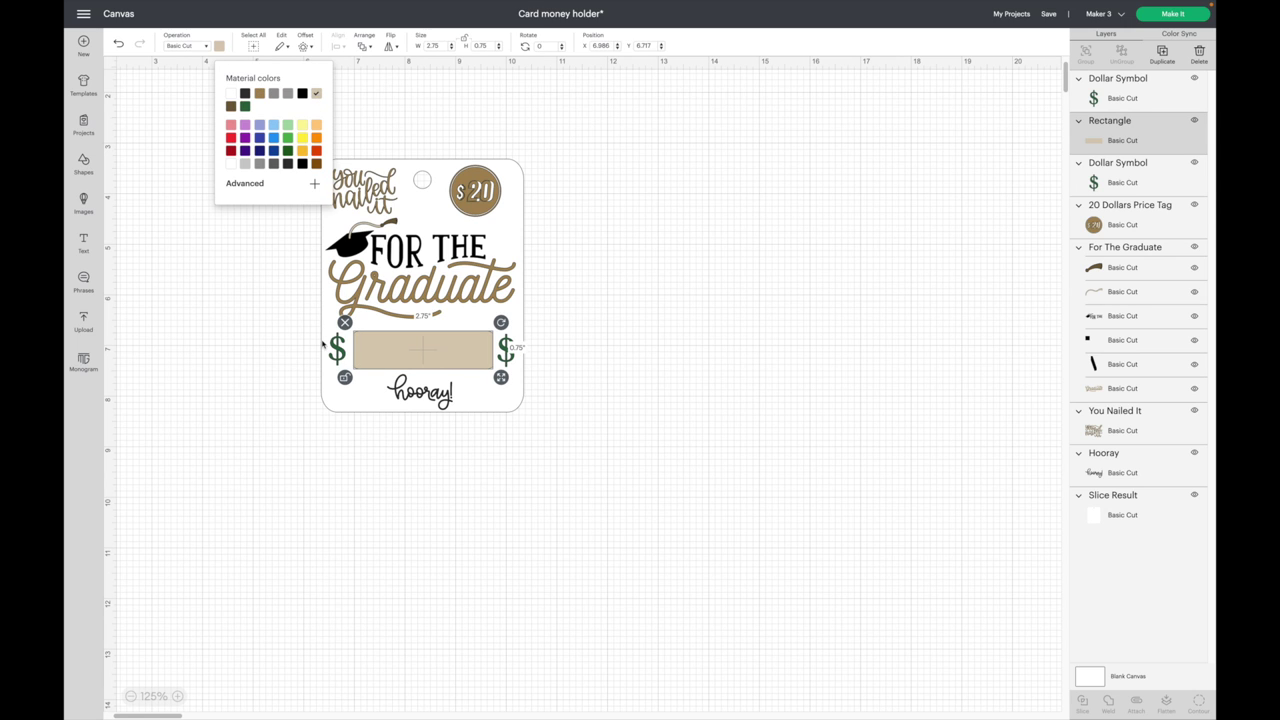
{"action": "left_click", "coordinate": [353, 485]}
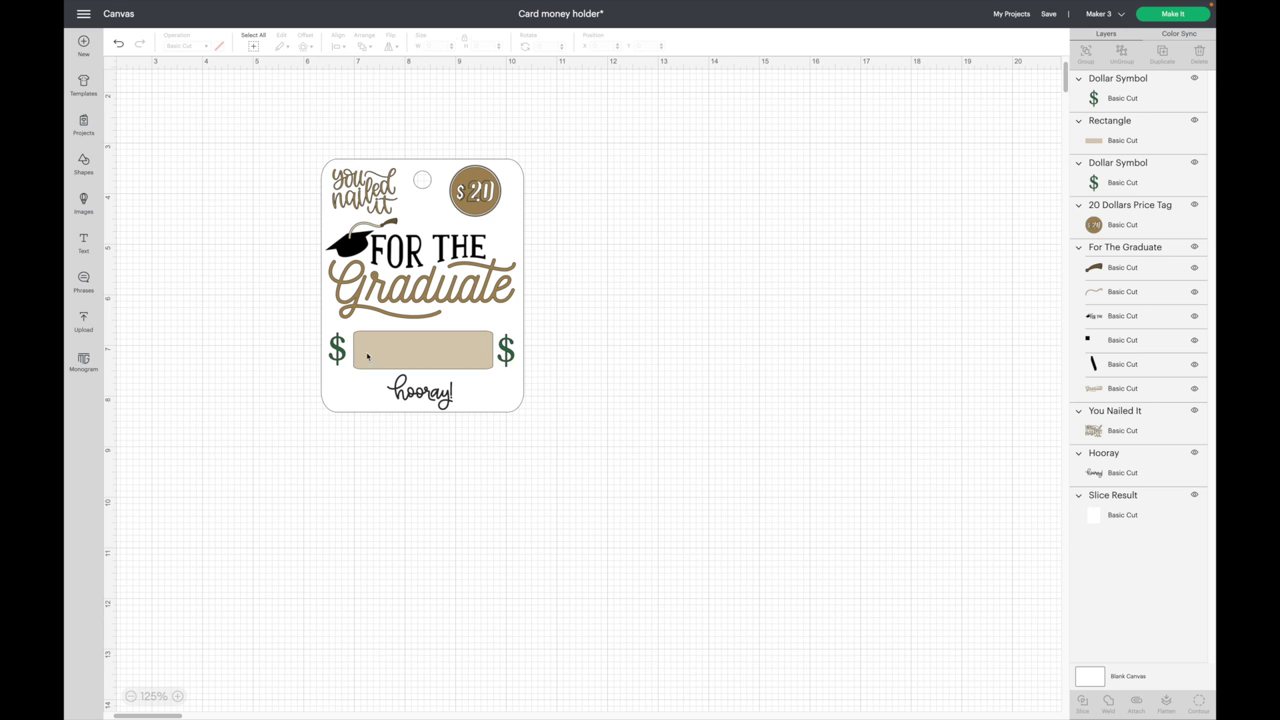
- Centre the "For the Graduate" and "hooray!" lettering horizontally on the white tag
{"action": "left_click", "coordinate": [520, 191]}
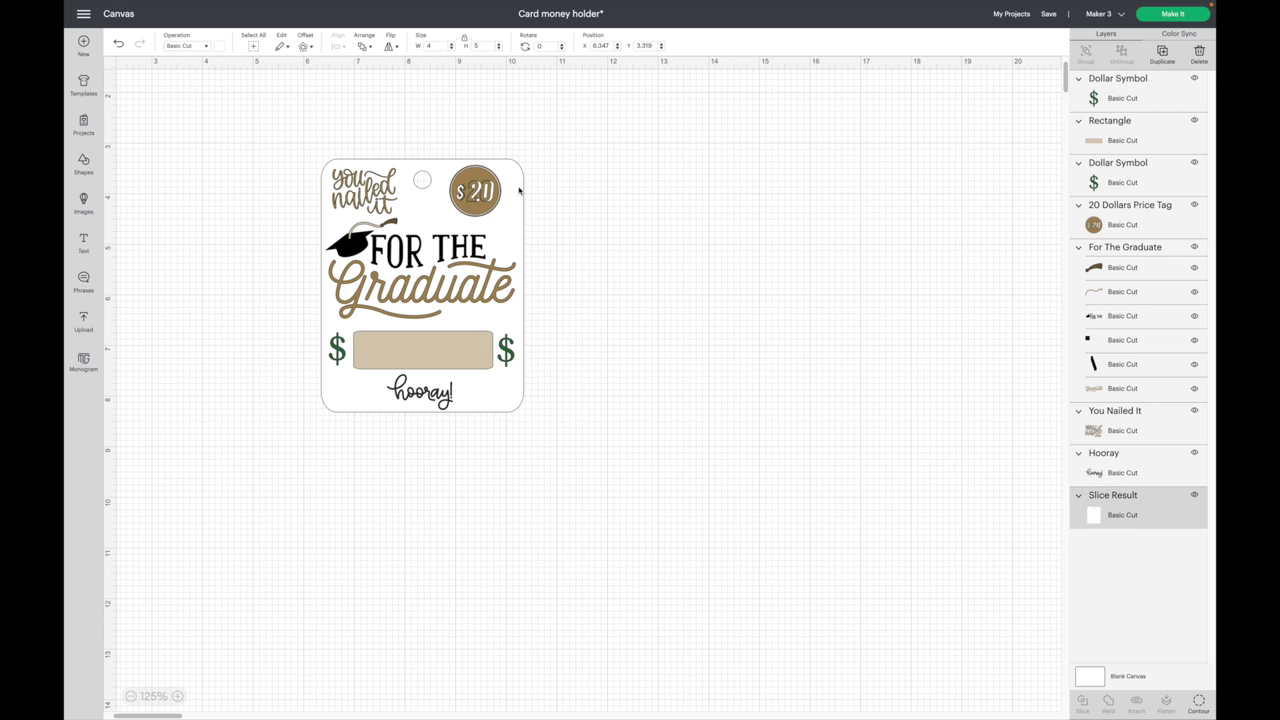
{"action": "left_click", "coordinate": [635, 265]}
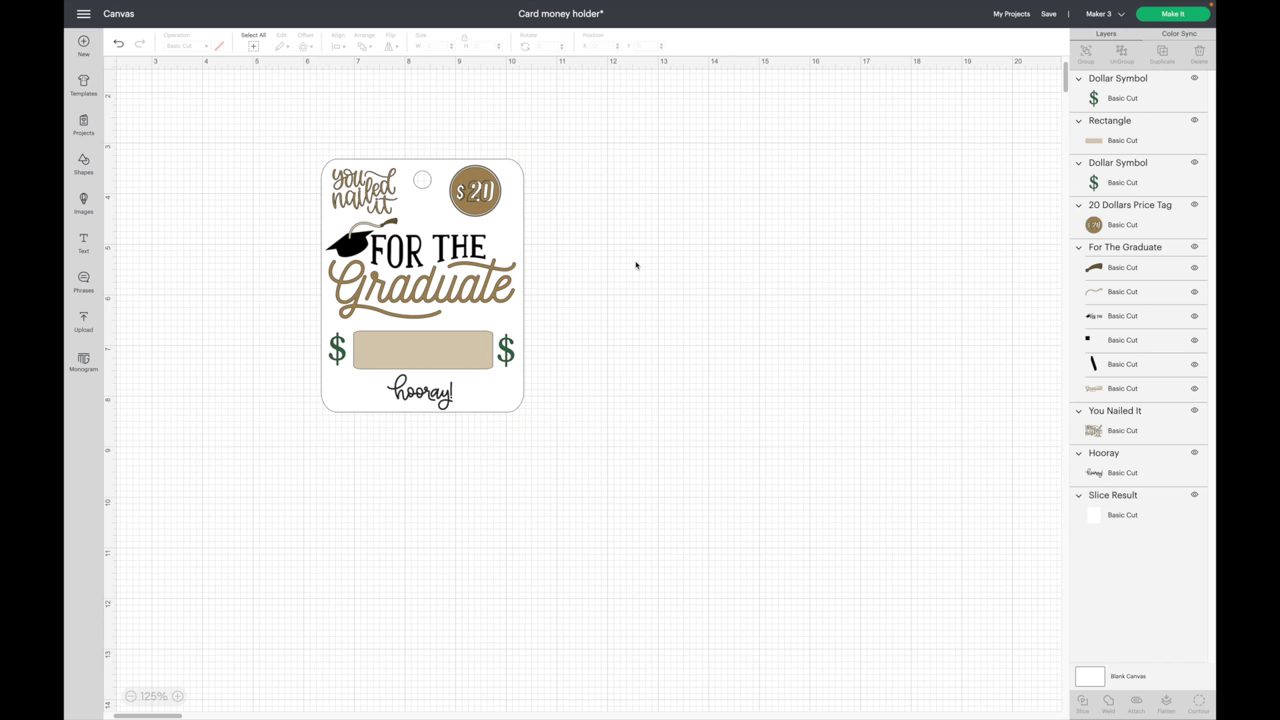
{"action": "left_click", "coordinate": [509, 176]}
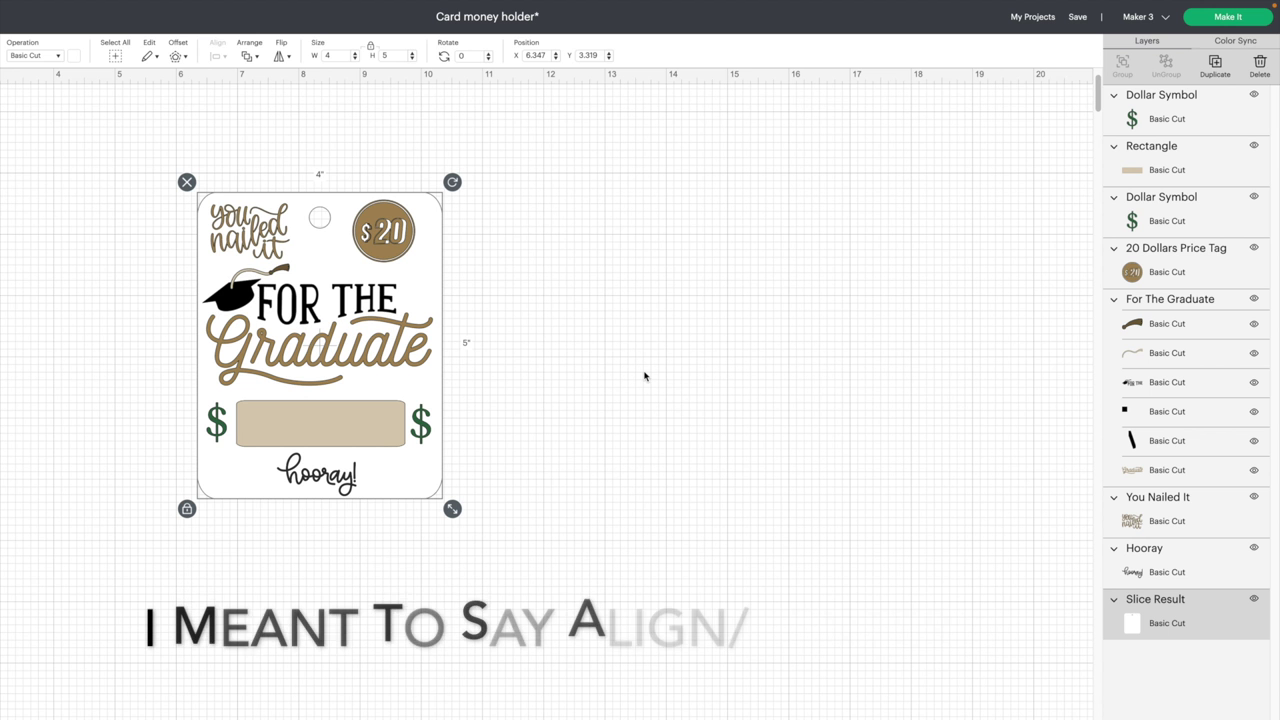
{"action": "left_click", "coordinate": [323, 322]}
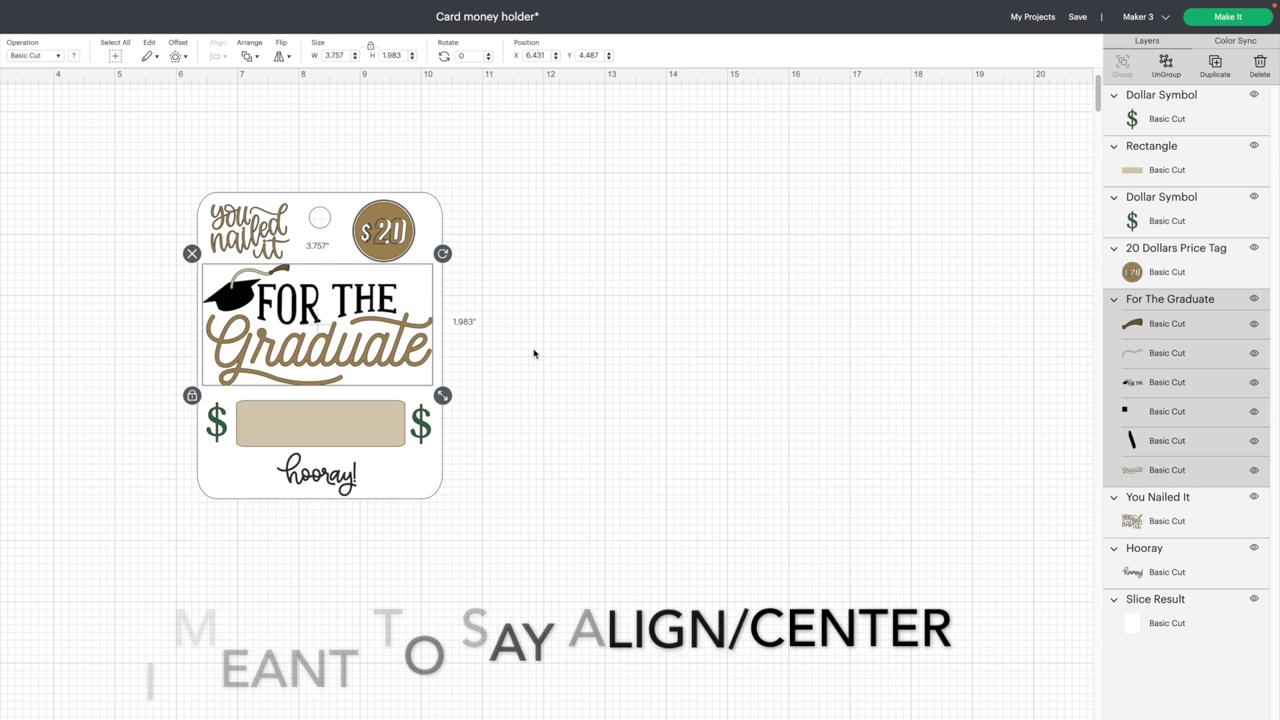
{"action": "left_click_drag", "start_coordinate": [489, 313], "coordinate": [313, 322]}
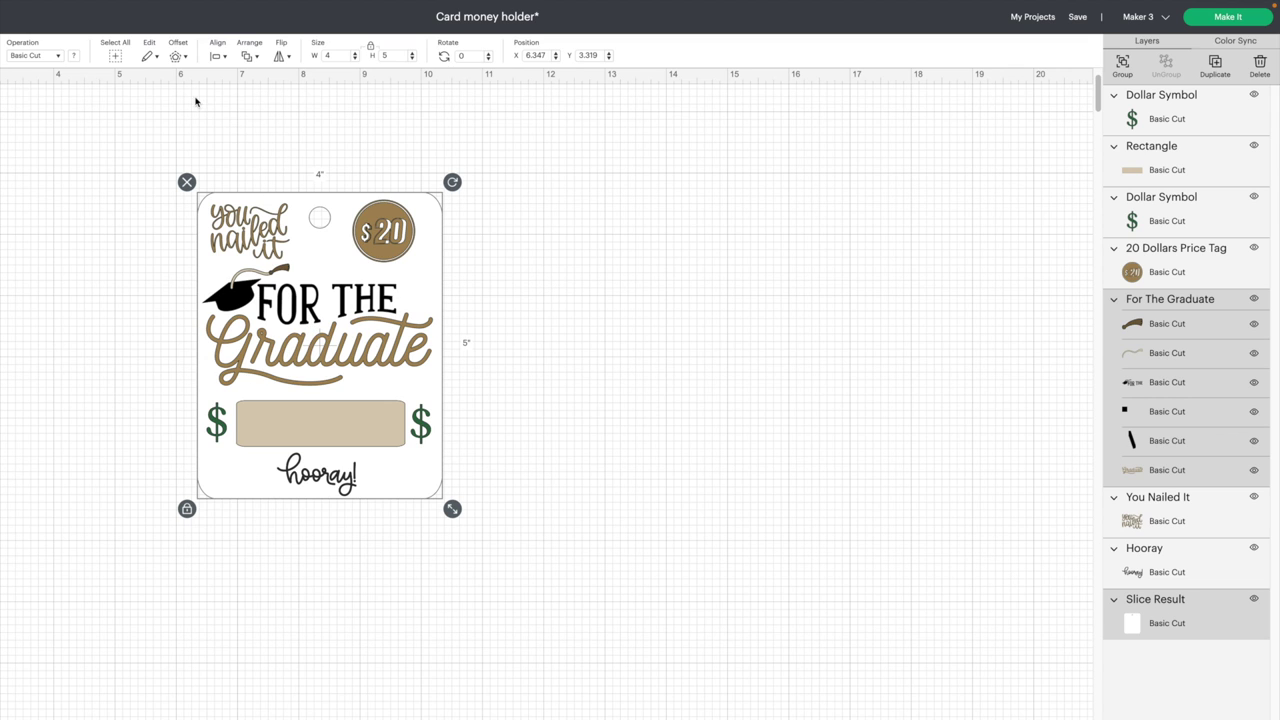
{"action": "left_click", "coordinate": [214, 56]}
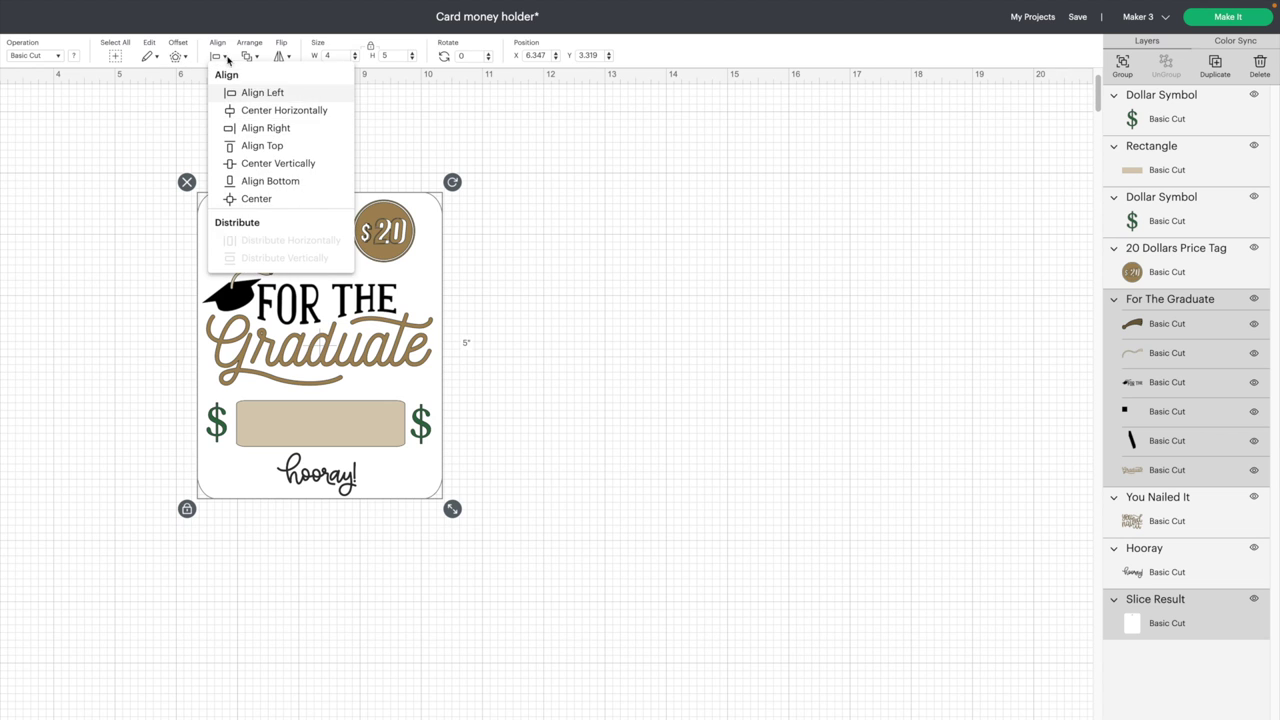
{"action": "left_click", "coordinate": [253, 116]}
{"action": "left_click", "coordinate": [252, 117]}
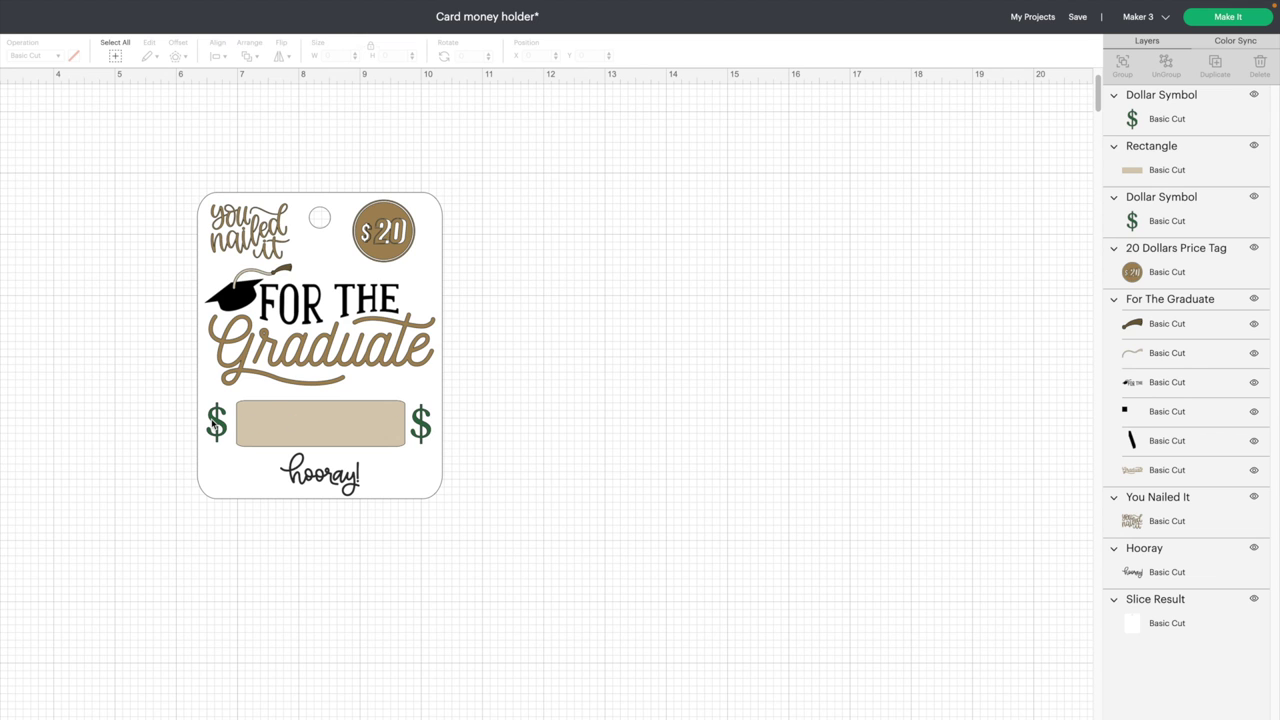
- Distribute the two dollar signs and the tan rectangle between them evenly, both horizontally and vertically
{"action": "left_click", "coordinate": [213, 423]}
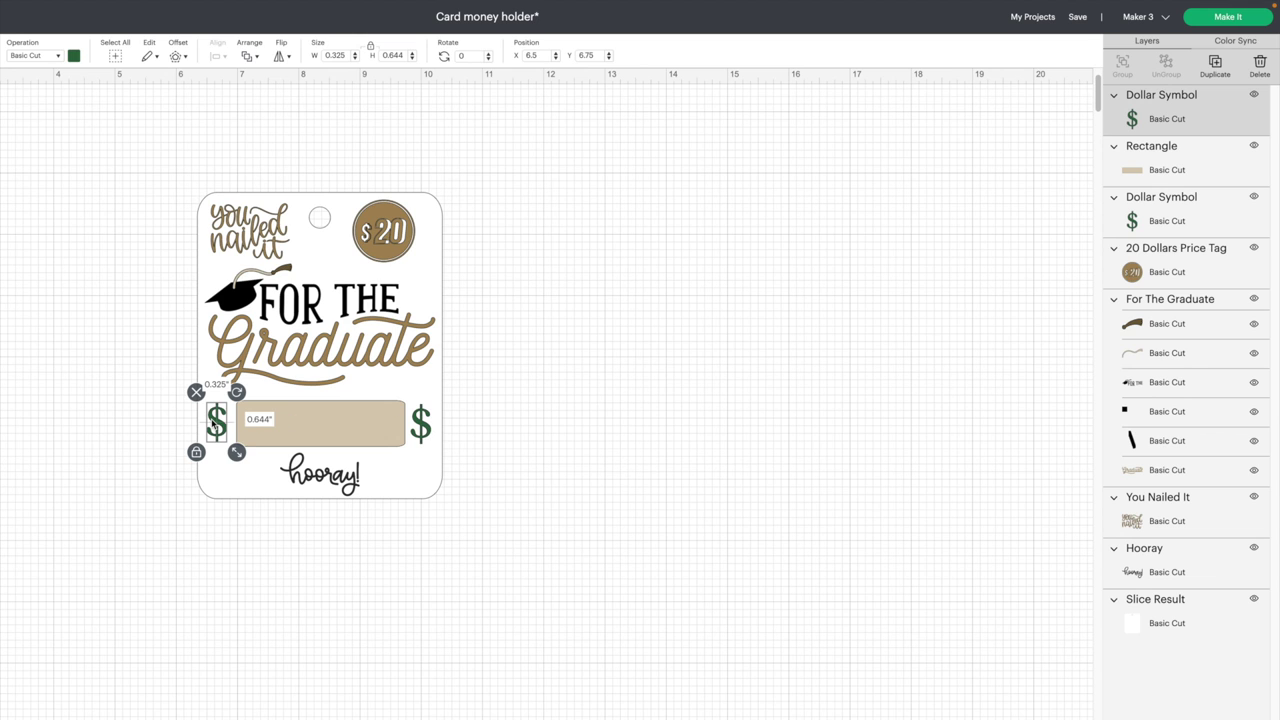
{"action": "left_click", "coordinate": [324, 421], "text": "shift"}
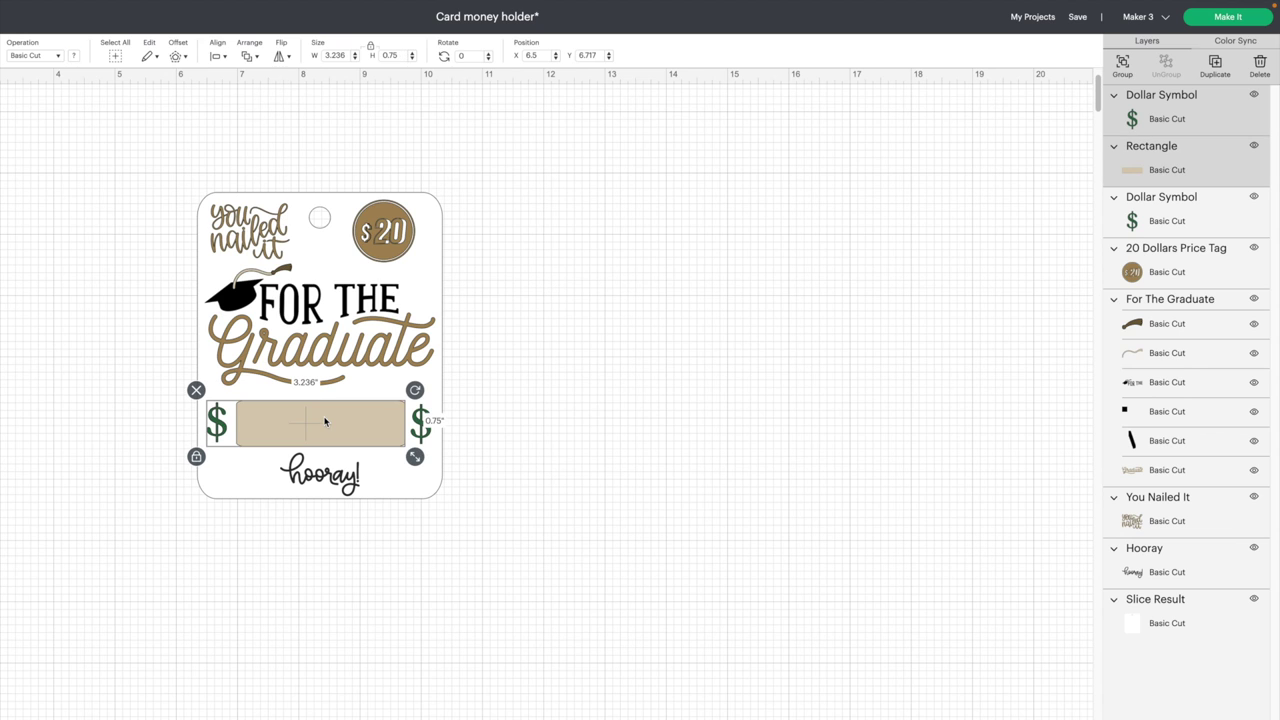
{"action": "left_click", "coordinate": [427, 431], "text": "shift"}
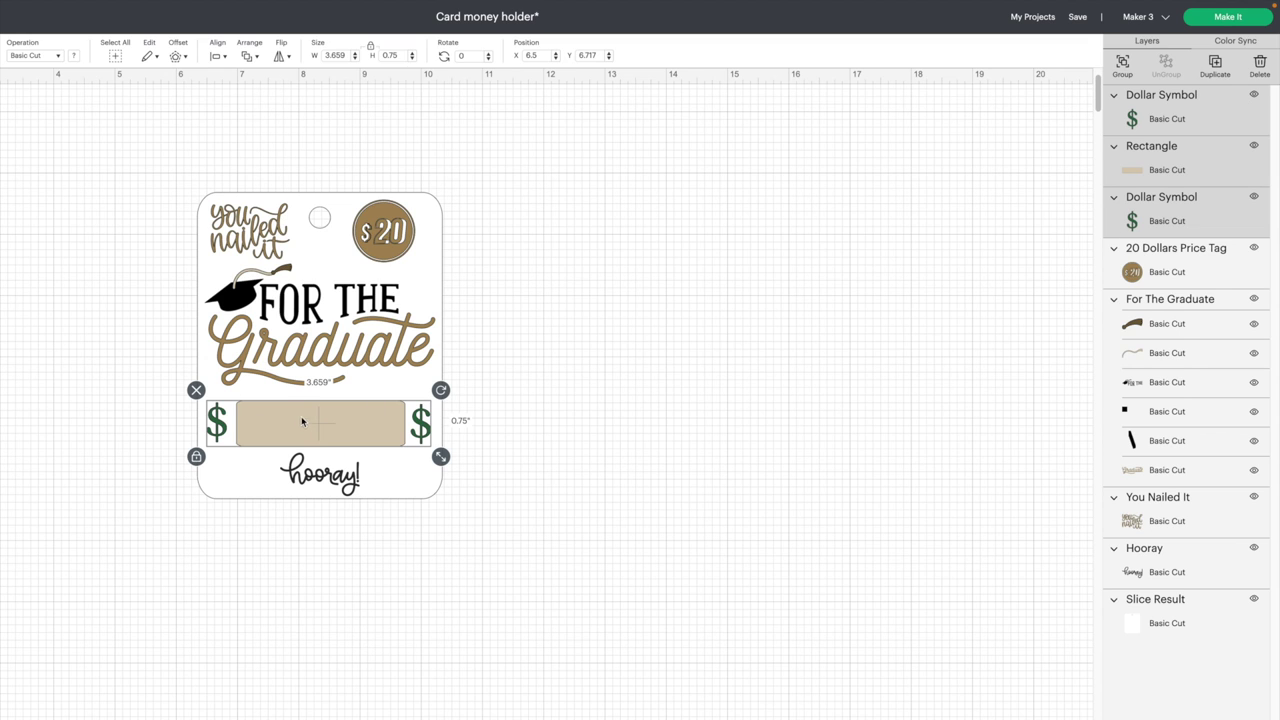
{"action": "left_click", "coordinate": [219, 55]}
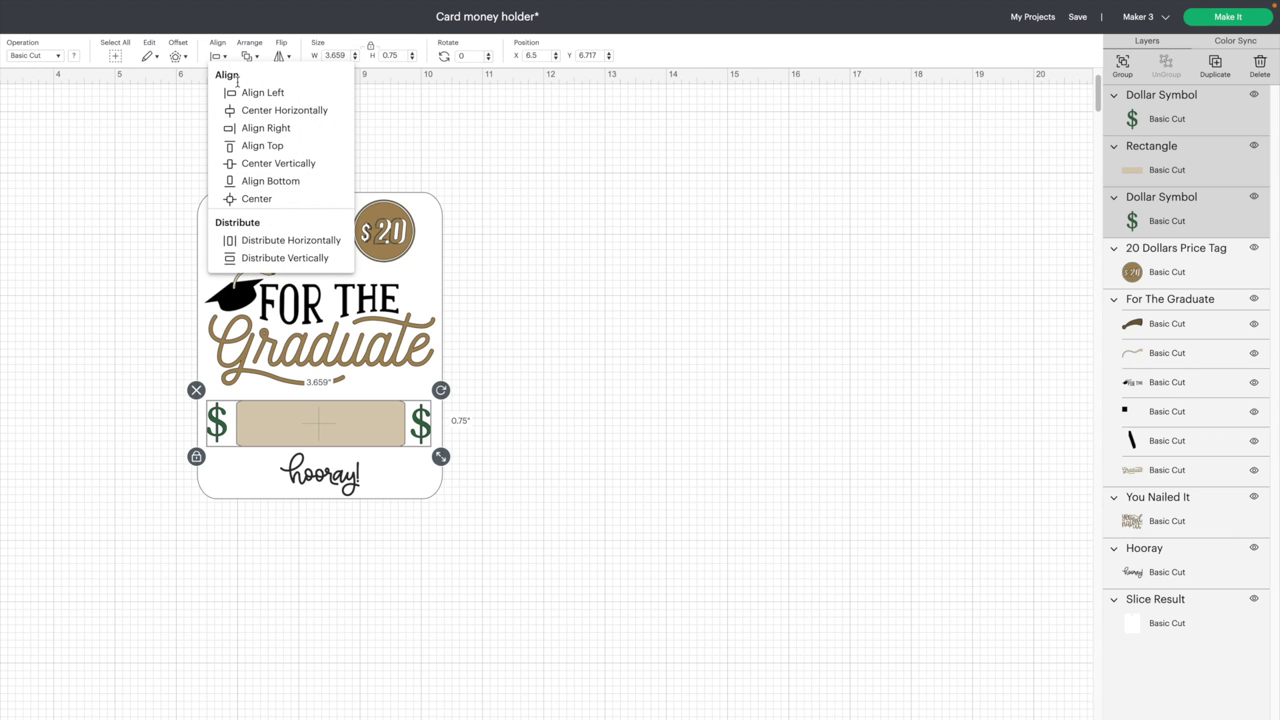
{"action": "left_click", "coordinate": [286, 241]}
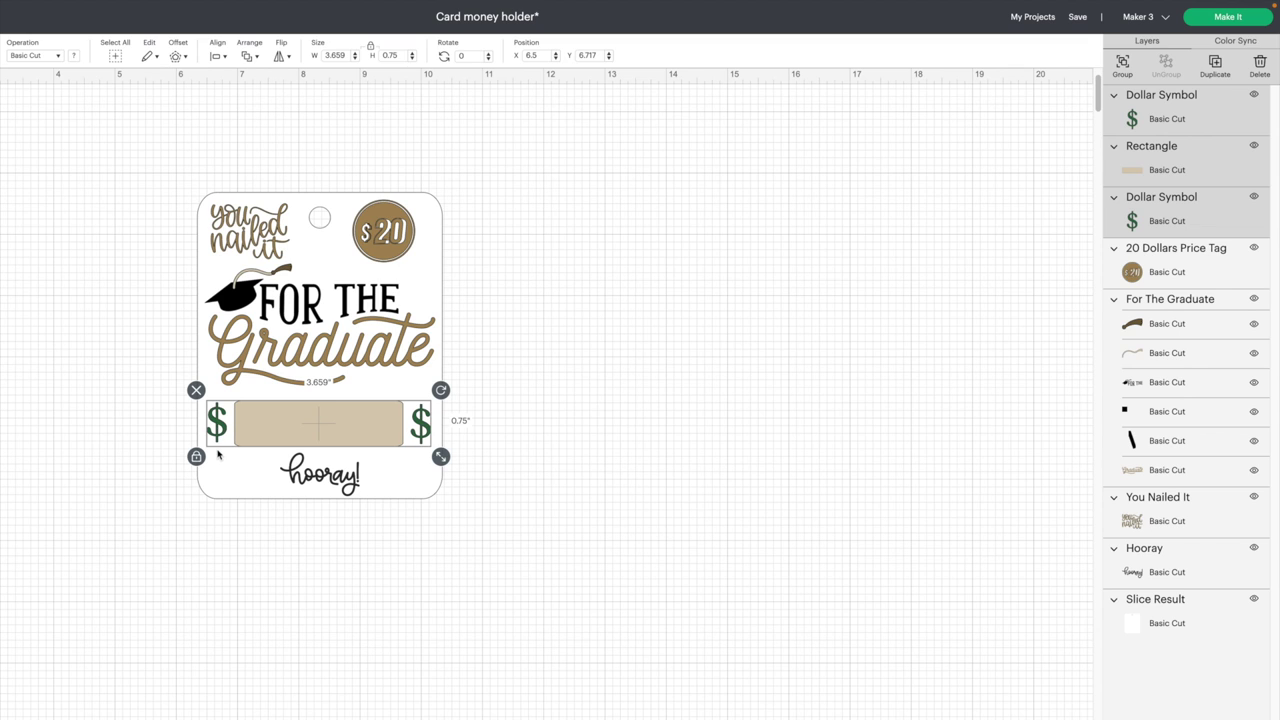
{"action": "left_click", "coordinate": [217, 56]}
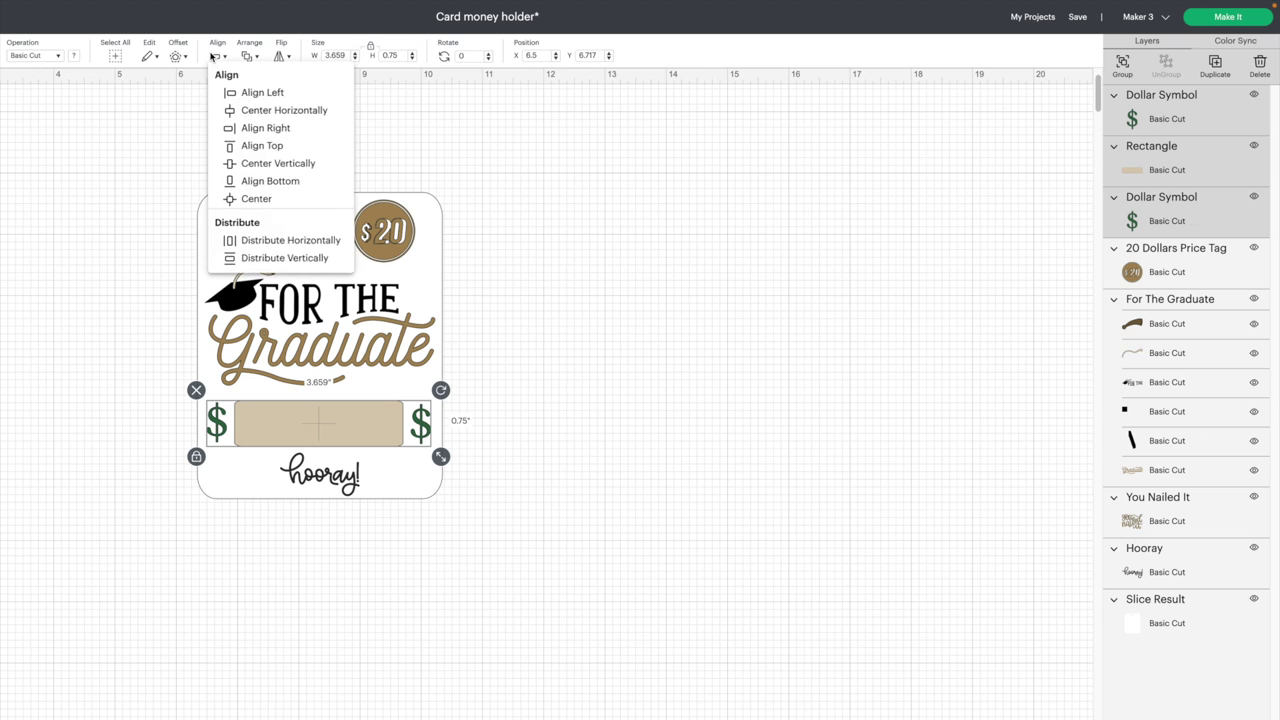
{"action": "left_click", "coordinate": [275, 259]}
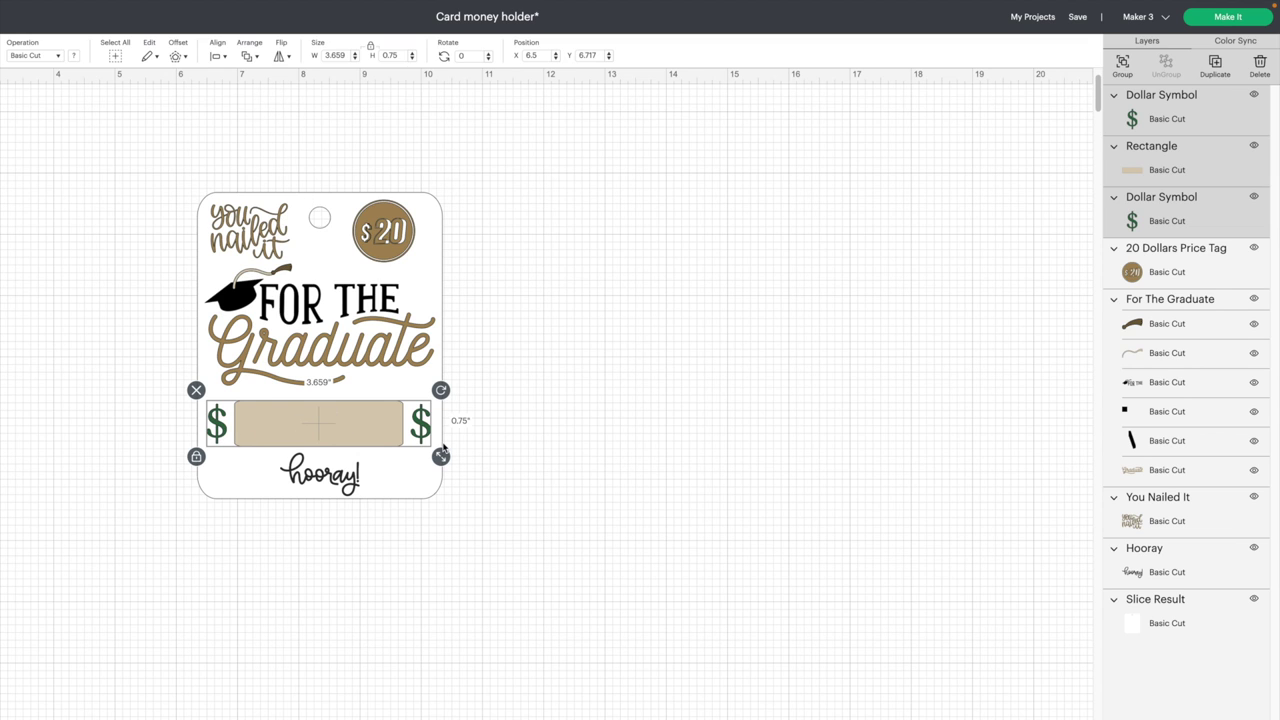
- Group the dollar signs with the rectangle and centre the group horizontally on the white tag
{"action": "left_click", "coordinate": [1125, 70]}
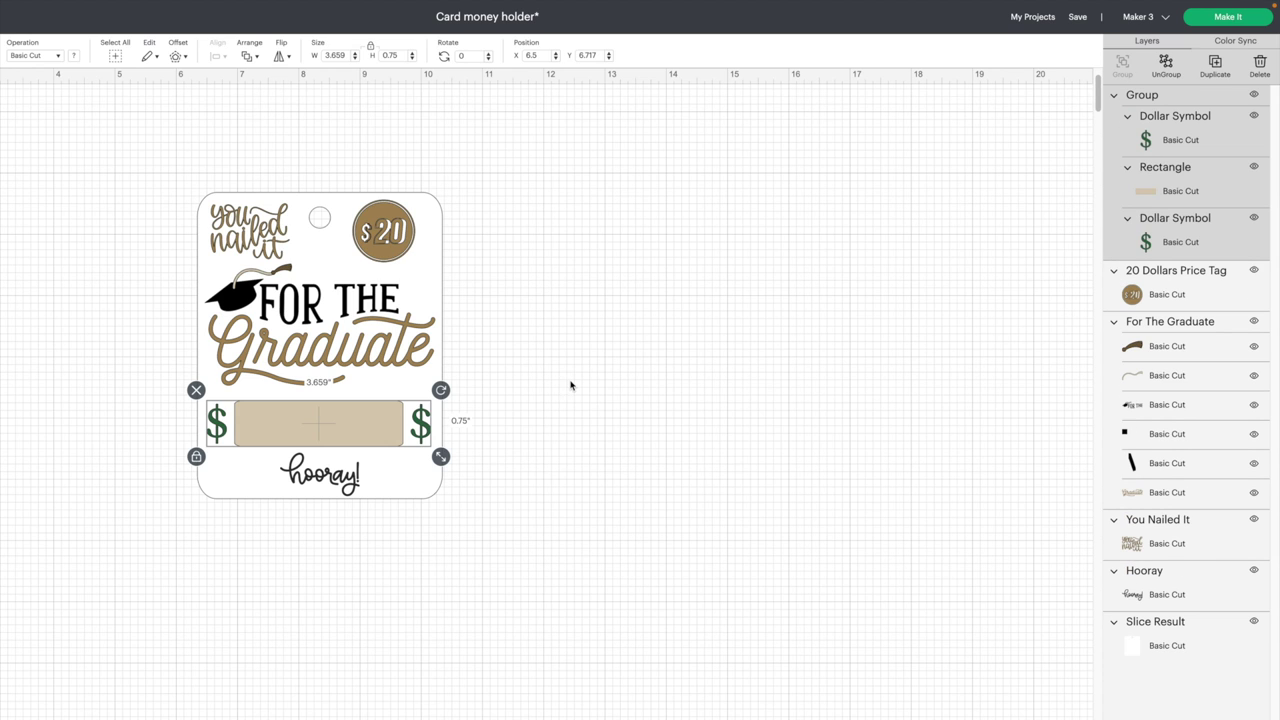
{"action": "left_click", "coordinate": [510, 440]}
{"action": "left_click_drag", "start_coordinate": [477, 435], "coordinate": [396, 432]}
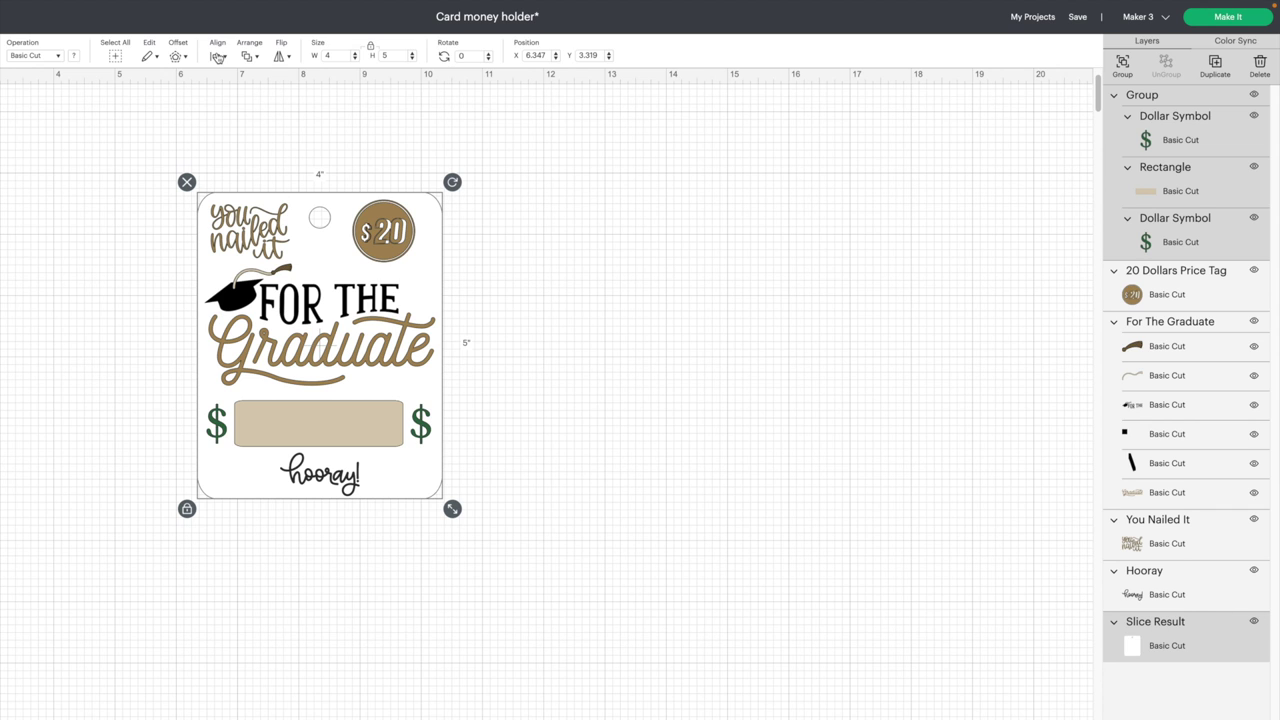
{"action": "left_click", "coordinate": [219, 57]}
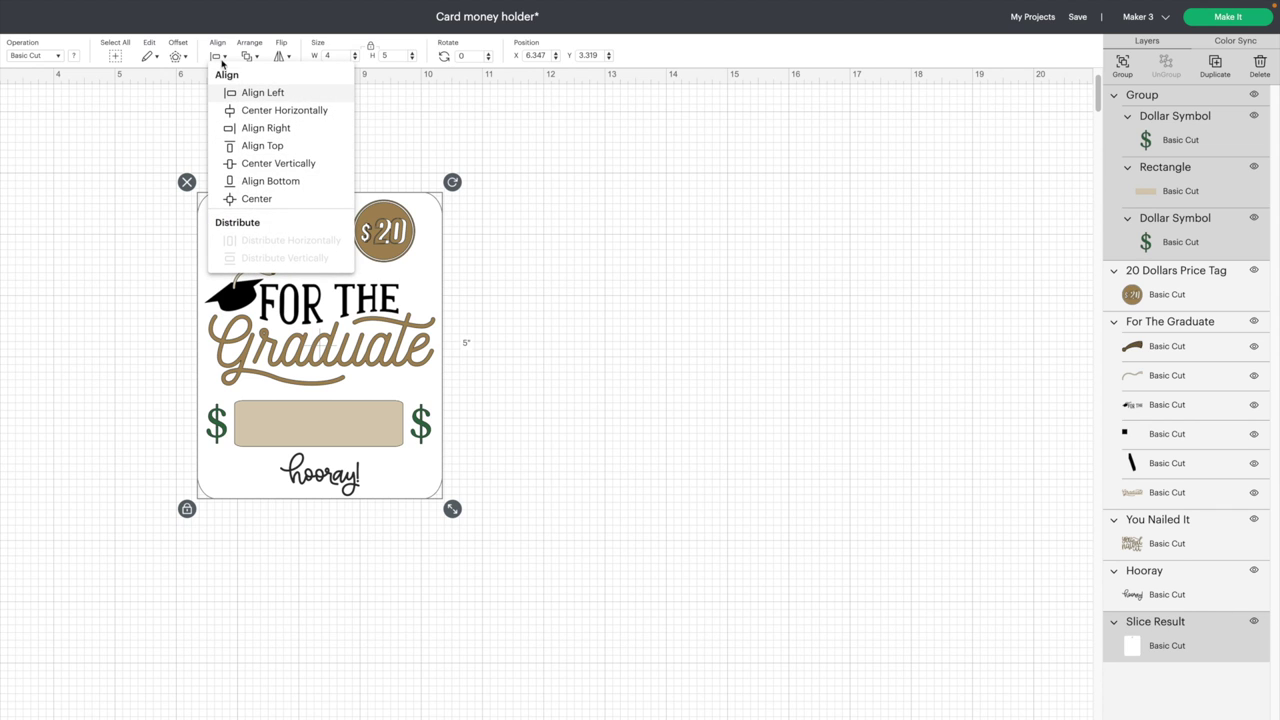
{"action": "left_click", "coordinate": [258, 110]}
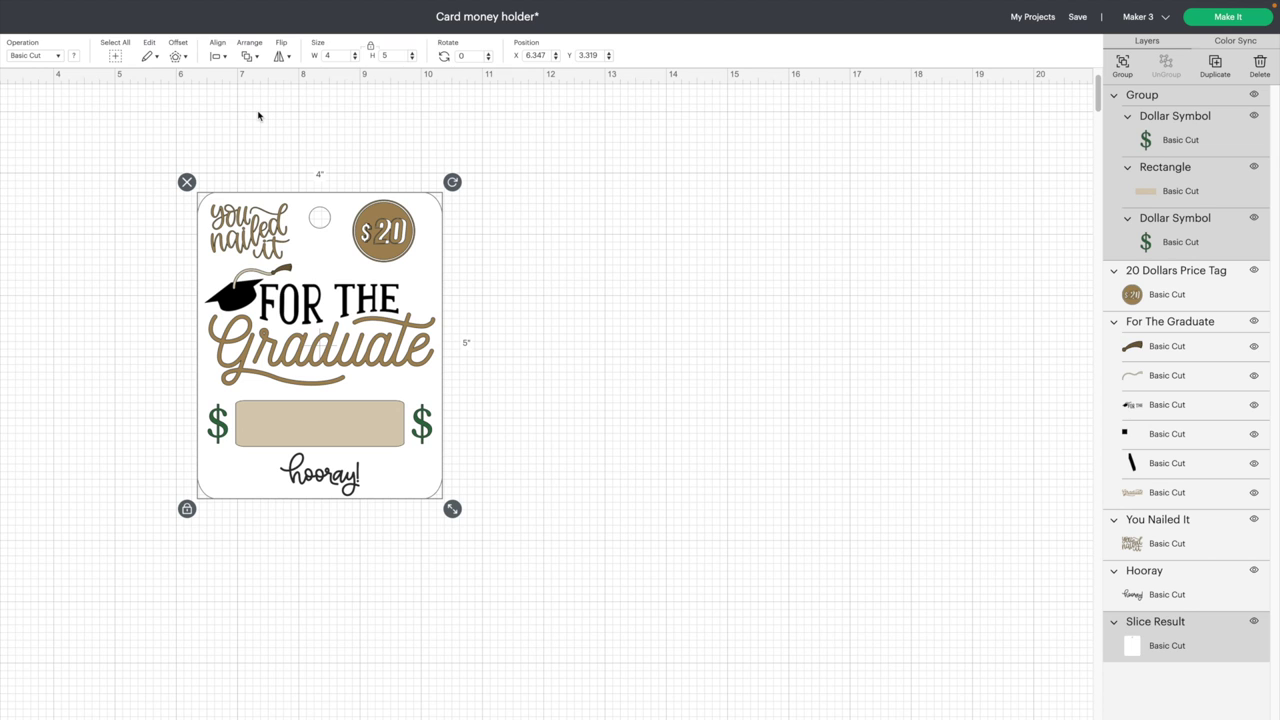
{"action": "left_click", "coordinate": [559, 348]}
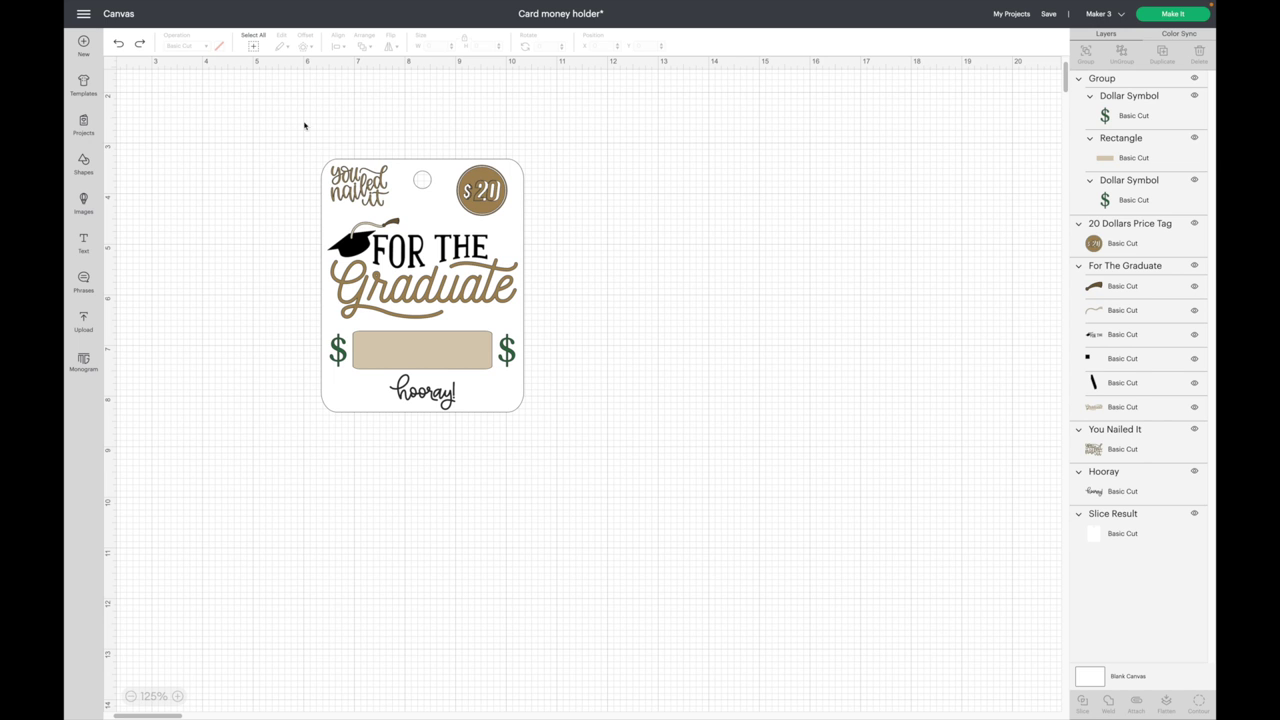
- Flatten all the card's layers into one Print Then Cut image and send it through mat preparation to the make stage
{"action": "left_click_drag", "start_coordinate": [267, 111], "coordinate": [596, 484]}
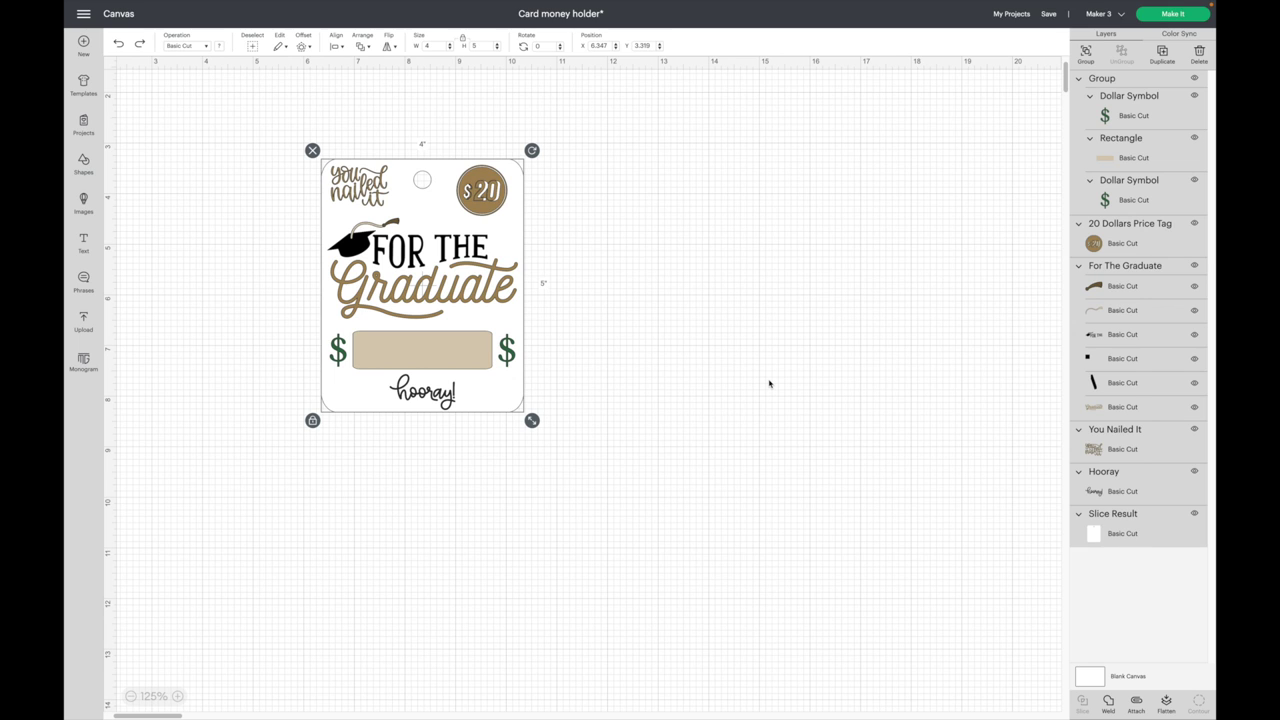
{"action": "left_click", "coordinate": [1166, 703]}
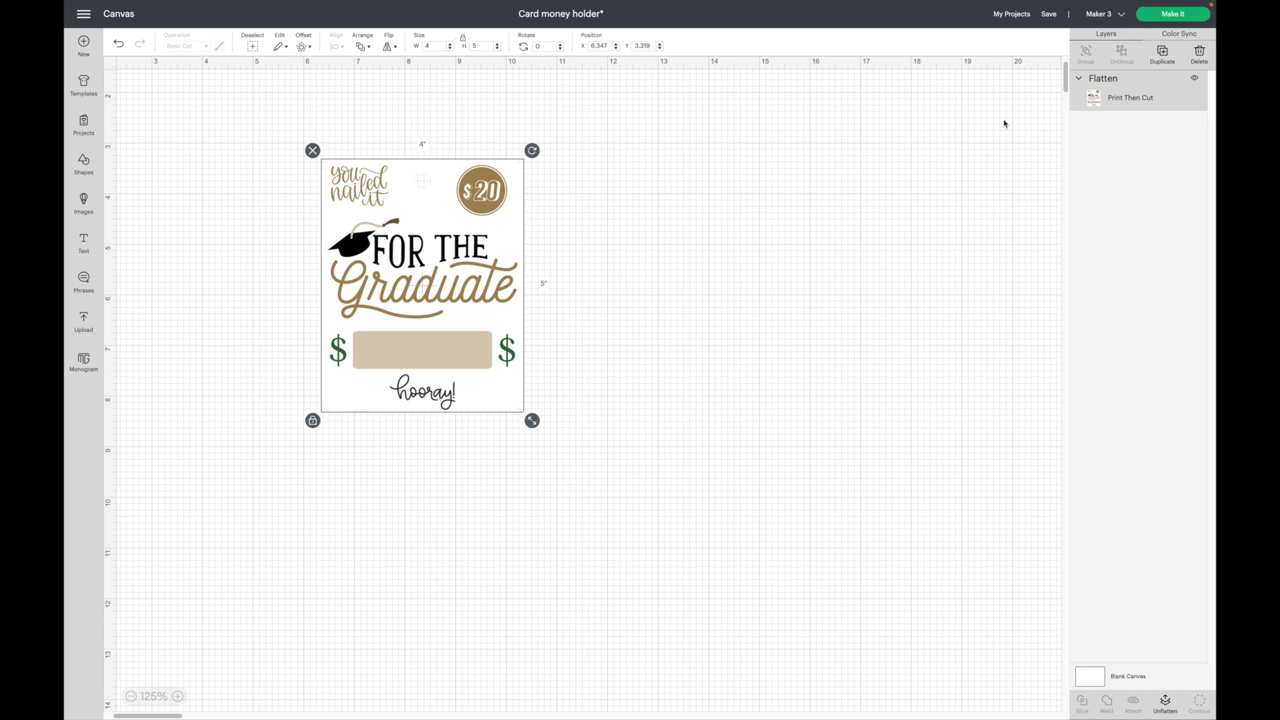
{"action": "left_click", "coordinate": [1184, 15]}
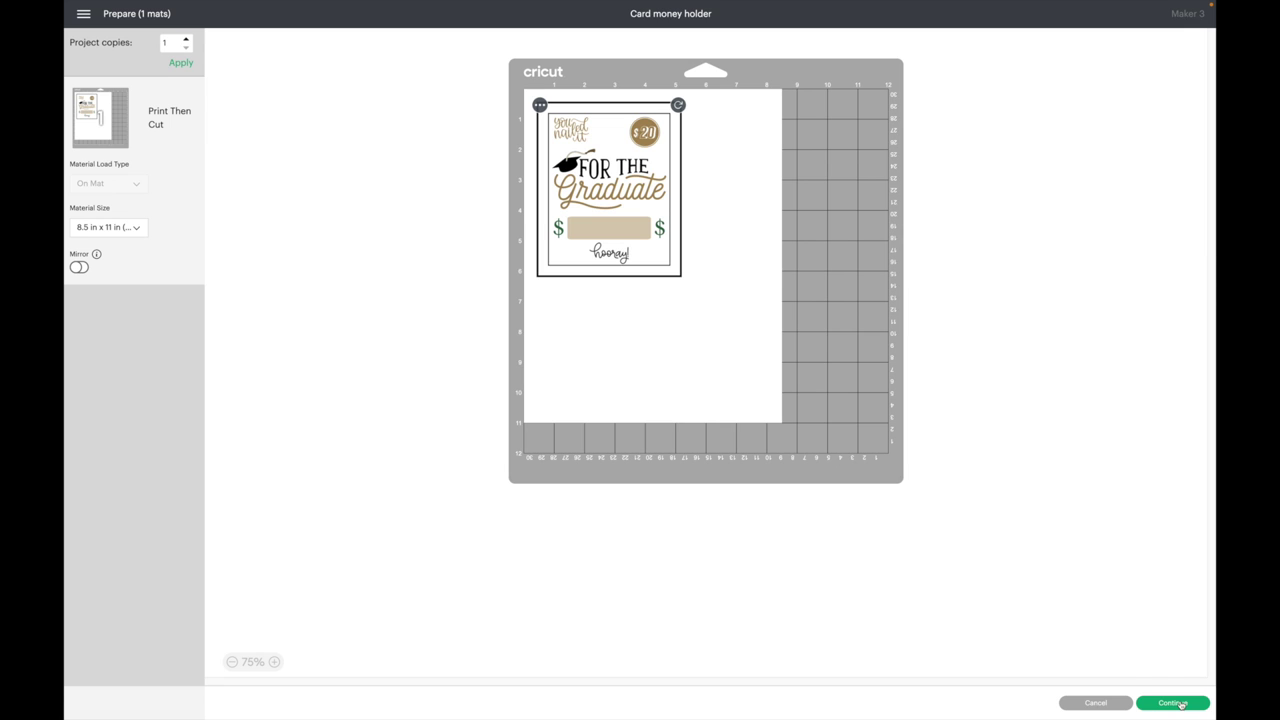
{"action": "left_click", "coordinate": [1182, 704]}
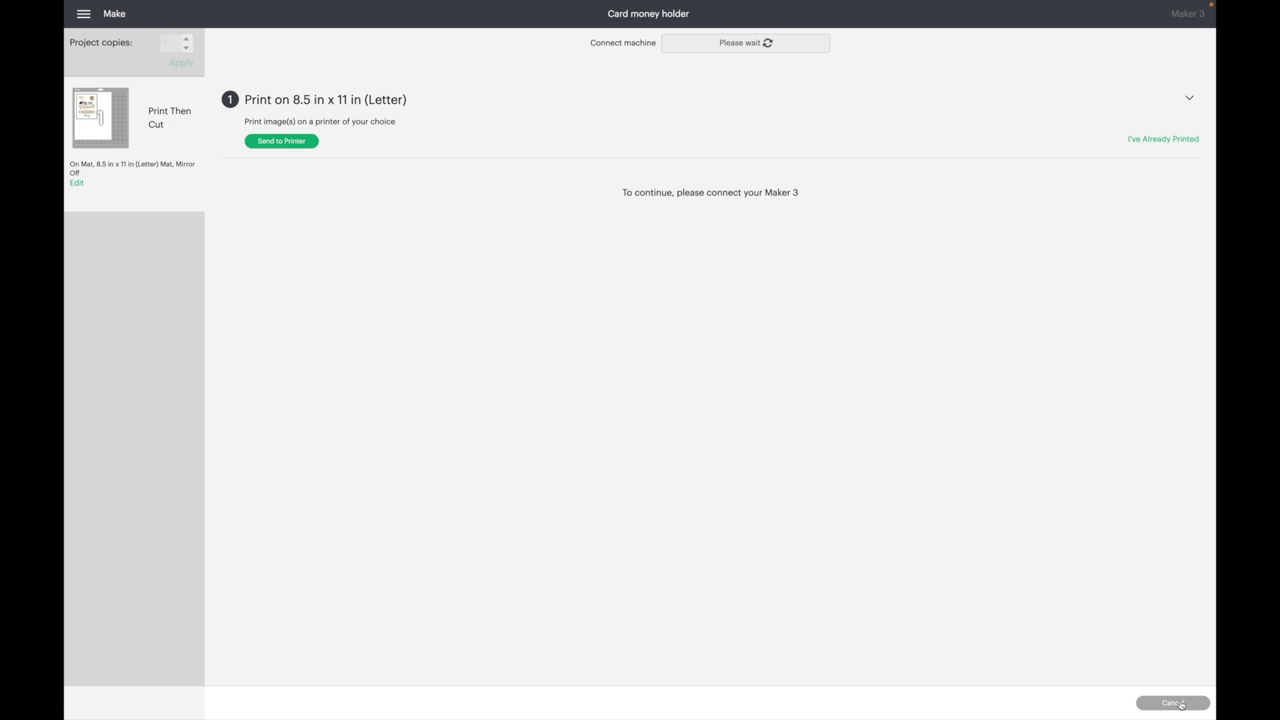
- Set up printing on the EPSON WF-7710 Series with bleed left on and the system dialog enabled
{"action": "left_click", "coordinate": [297, 142]}
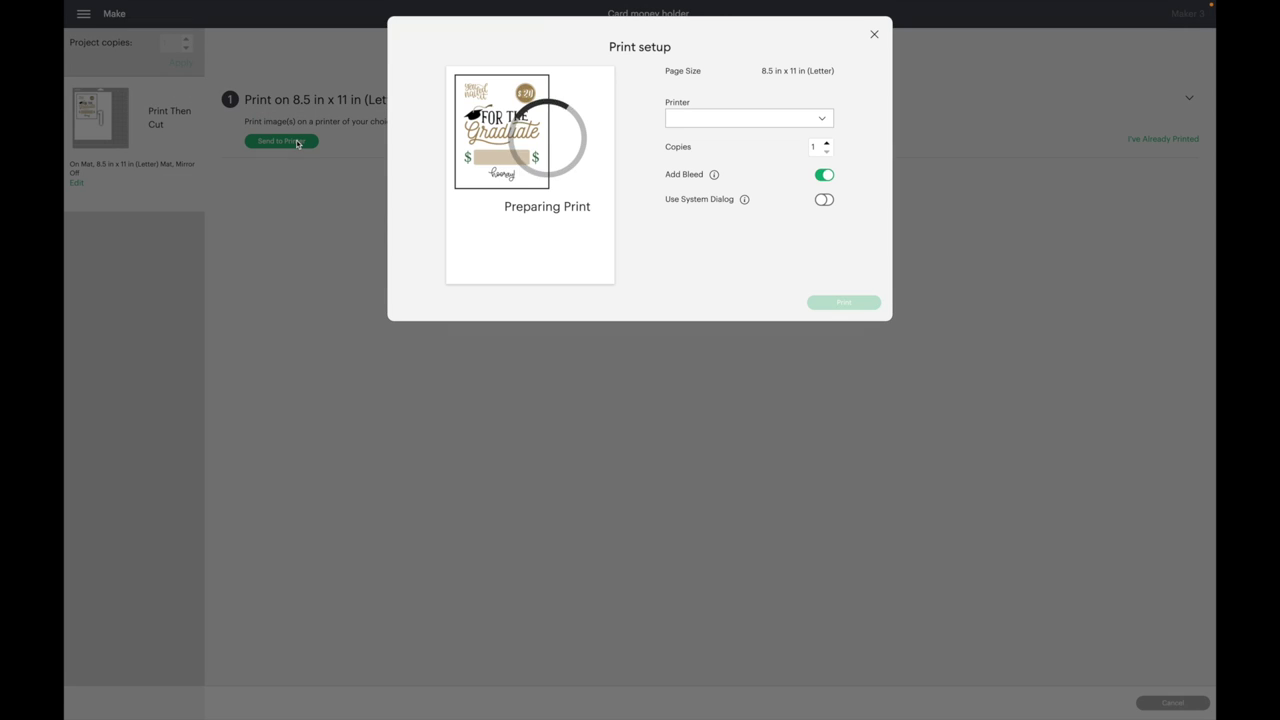
{"action": "left_click", "coordinate": [702, 120]}
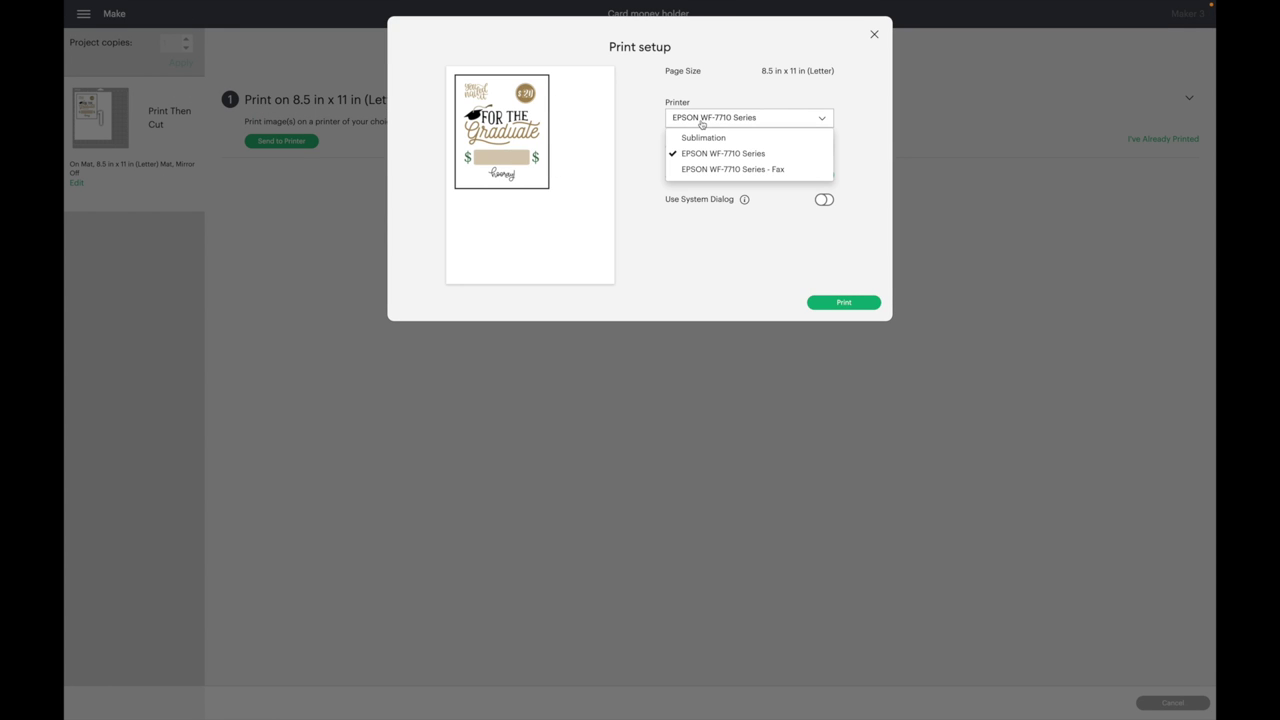
{"action": "left_click", "coordinate": [702, 120]}
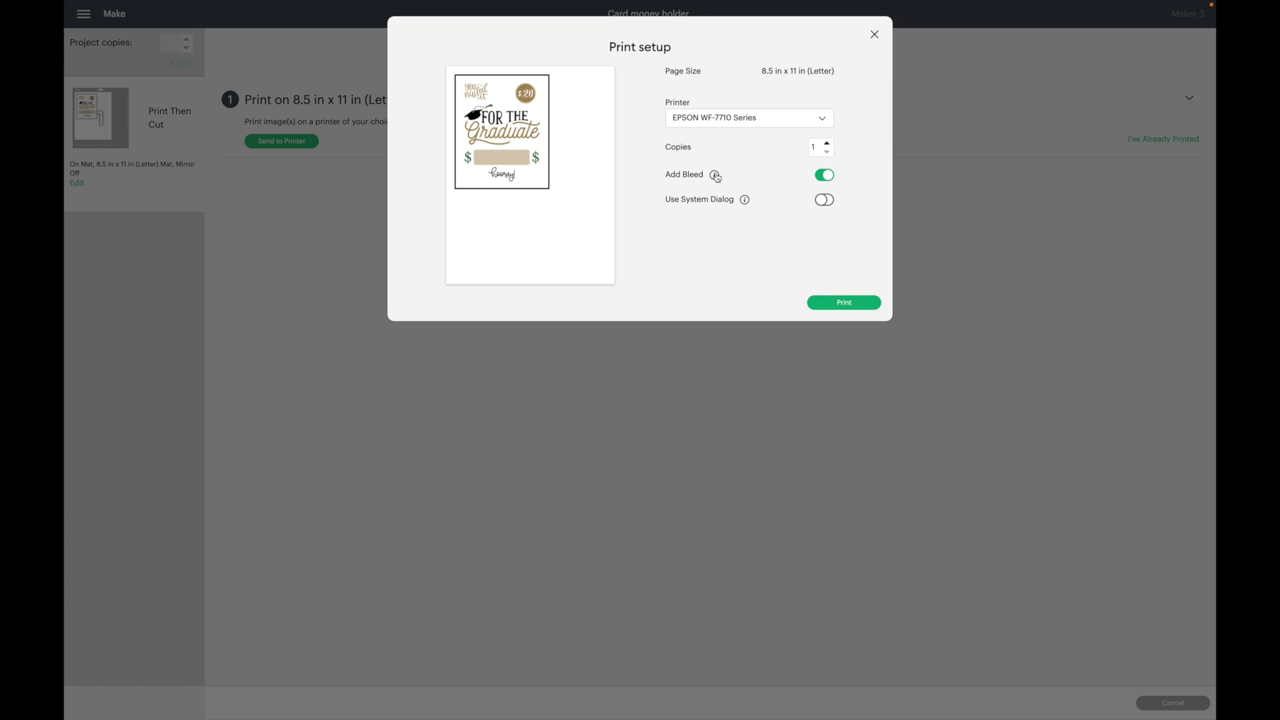
{"action": "mouse_move", "coordinate": [716, 177]}
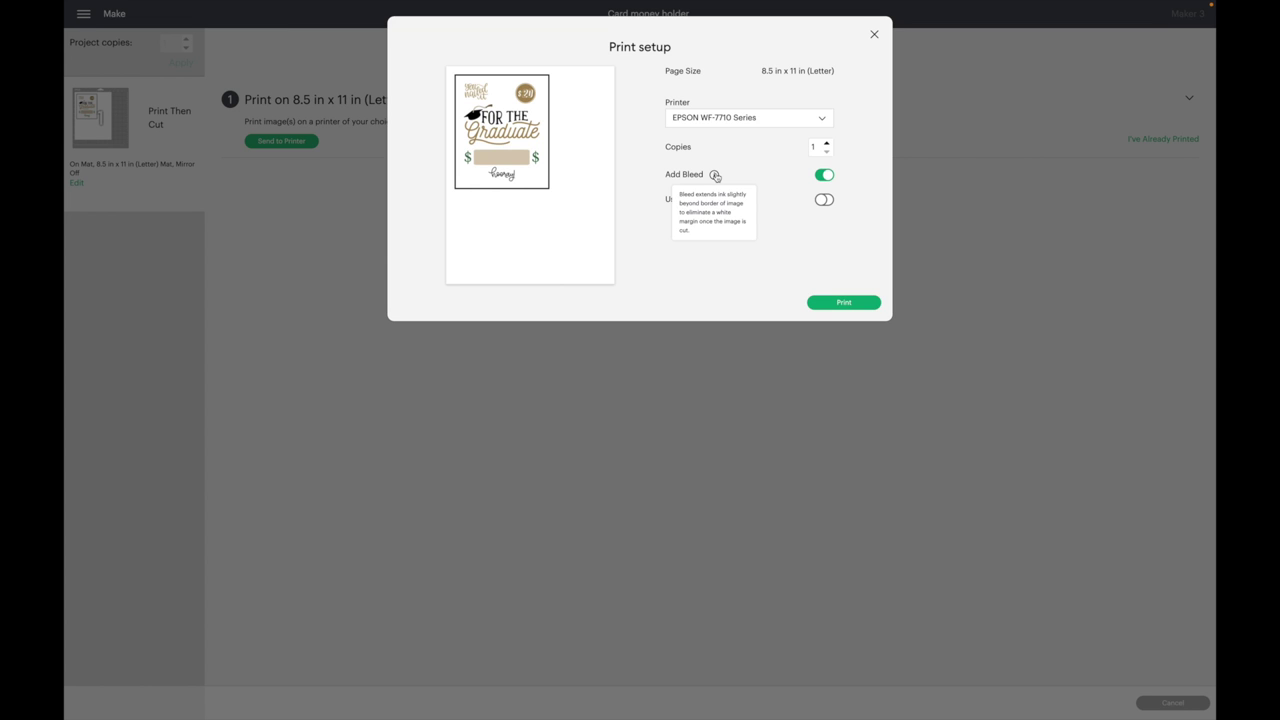
{"action": "left_click", "coordinate": [825, 201]}
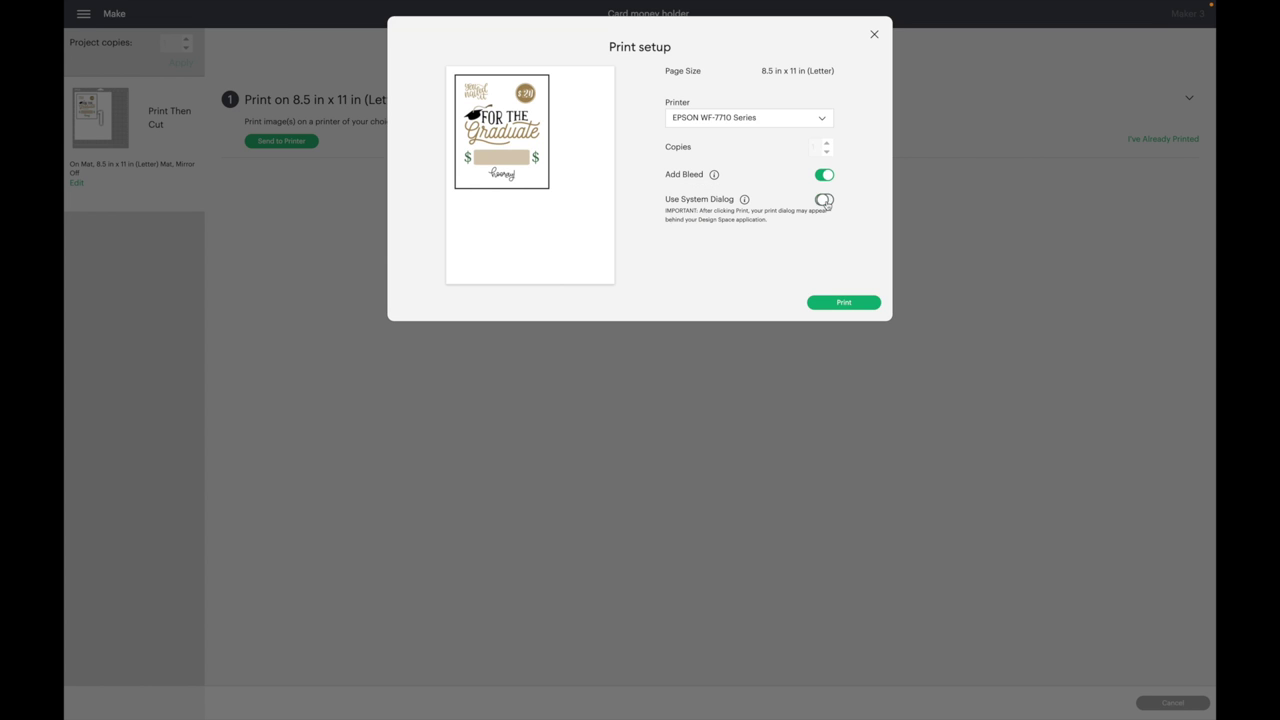
- Set the print quality to Best in the system print dialog and print one copy of the card
{"action": "left_click", "coordinate": [853, 307]}
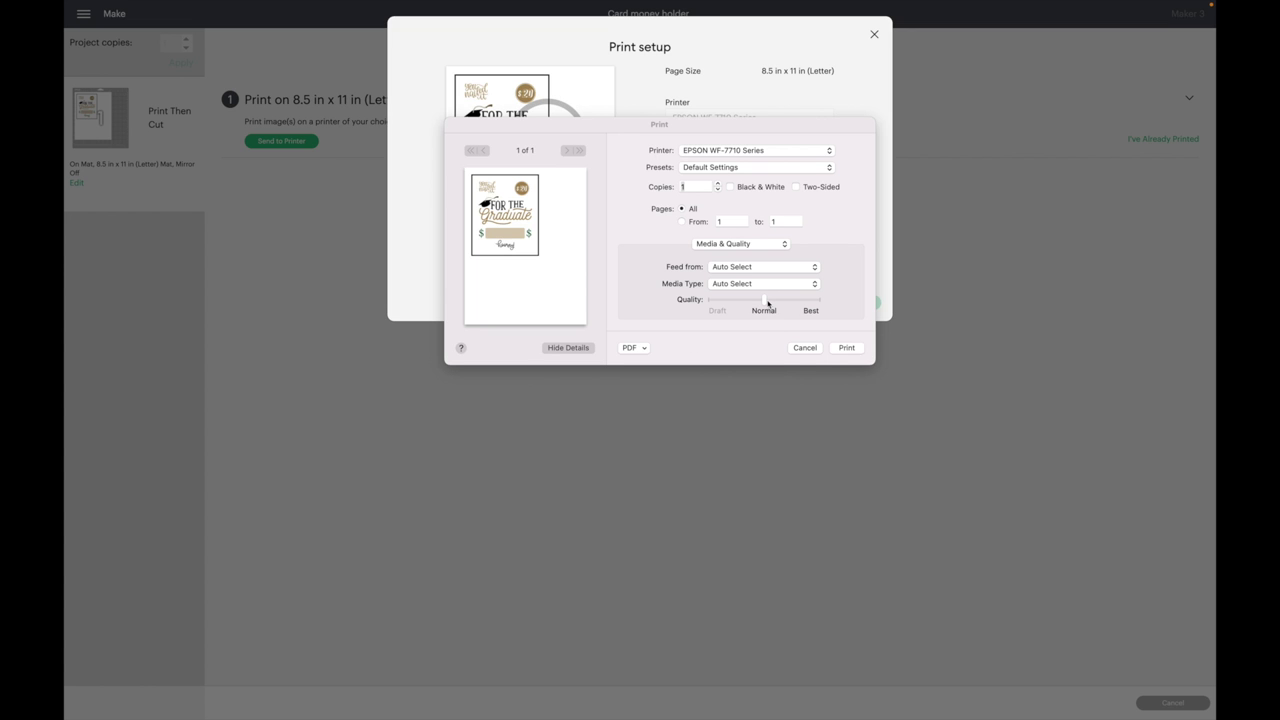
{"action": "left_click_drag", "start_coordinate": [767, 302], "coordinate": [818, 300]}
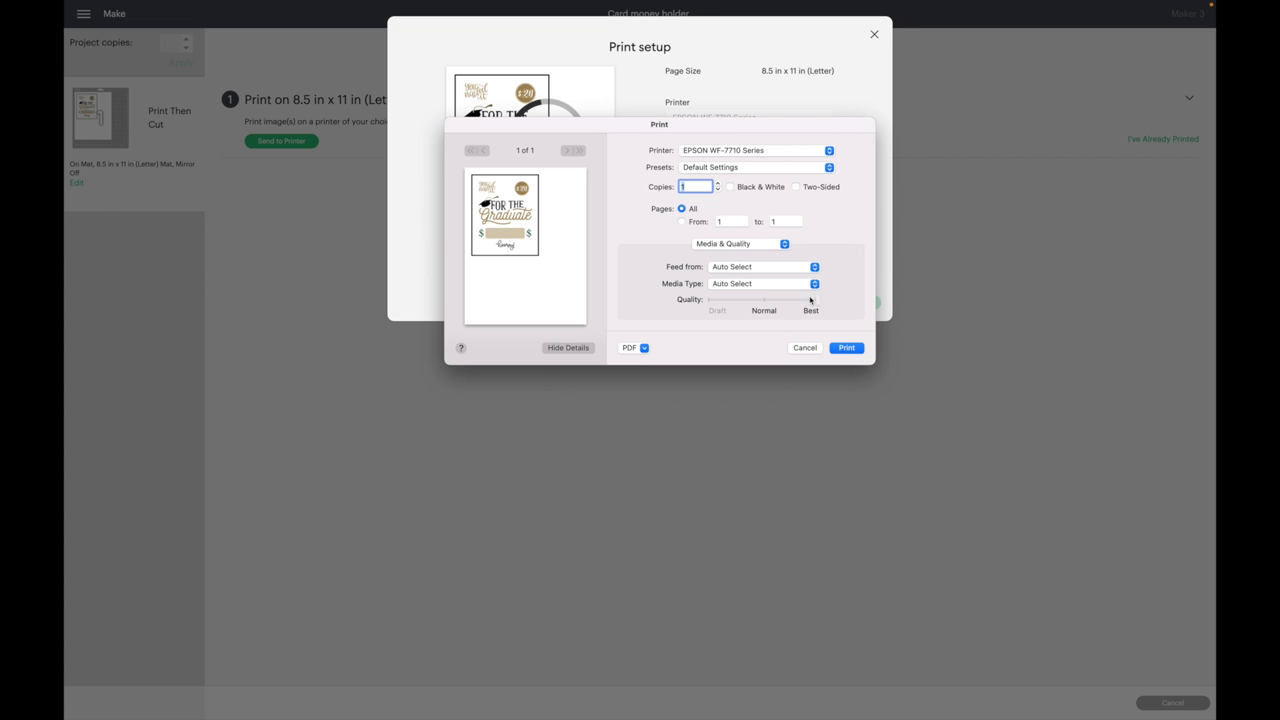
{"action": "left_click", "coordinate": [847, 348]}
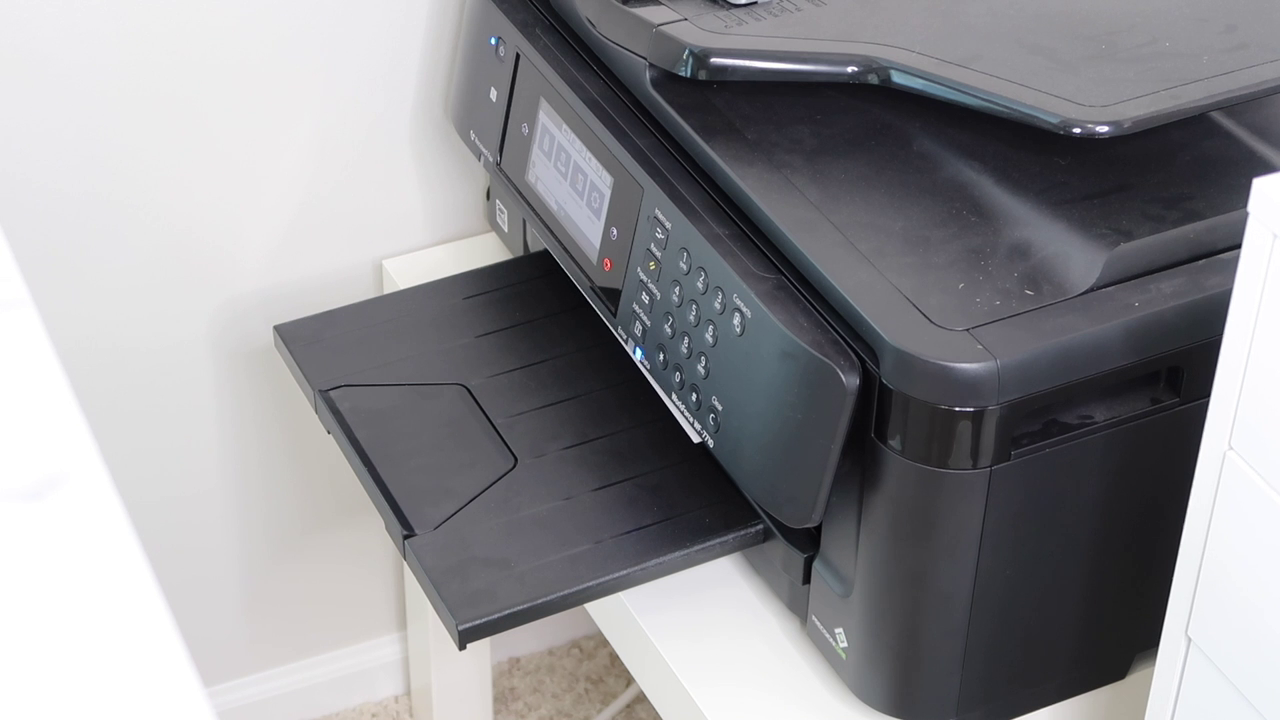